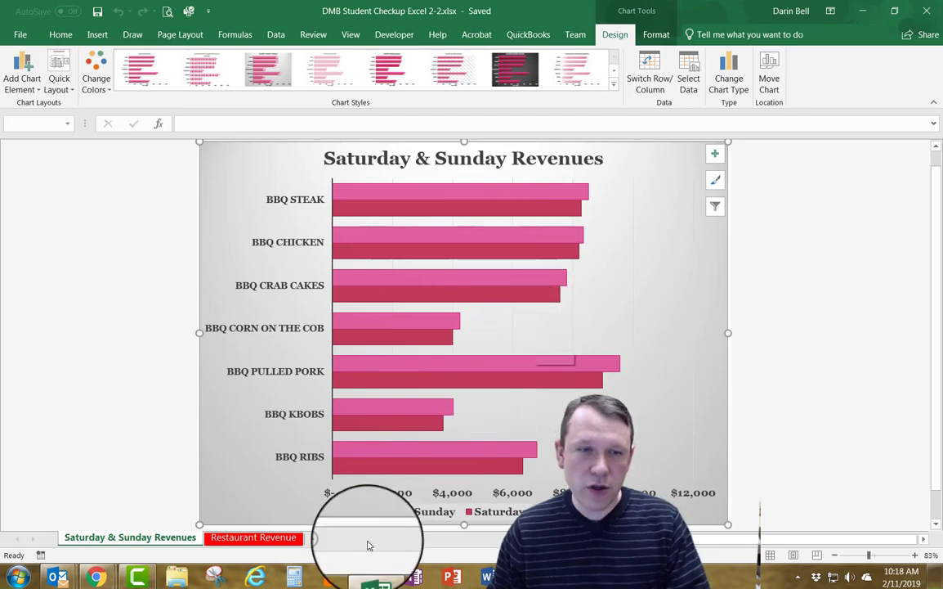
Step: Apply the Wood Type theme to the workbook from the Restaurant Revenue sheet
{"action": "left_click", "coordinate": [261, 537]}
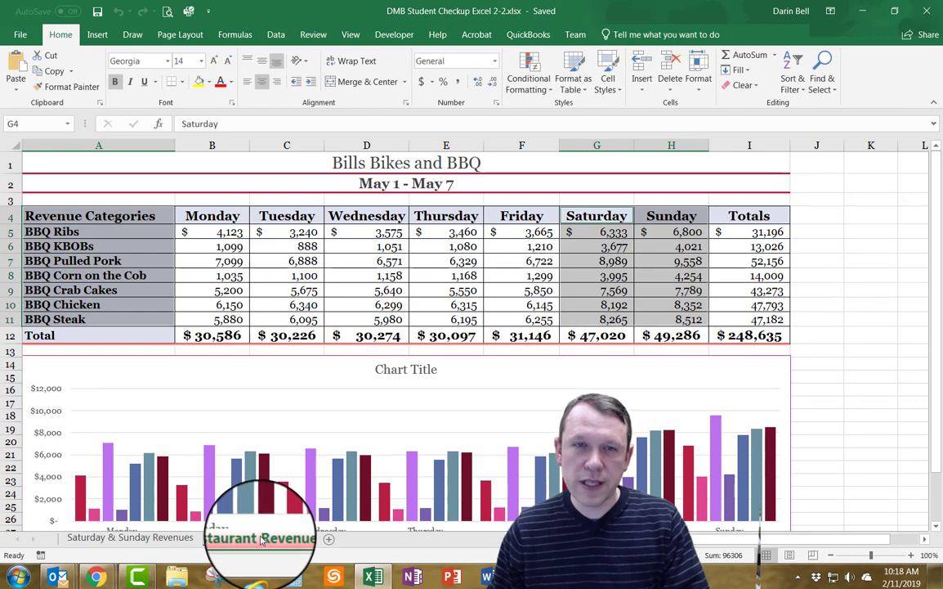
{"action": "left_click", "coordinate": [542, 366]}
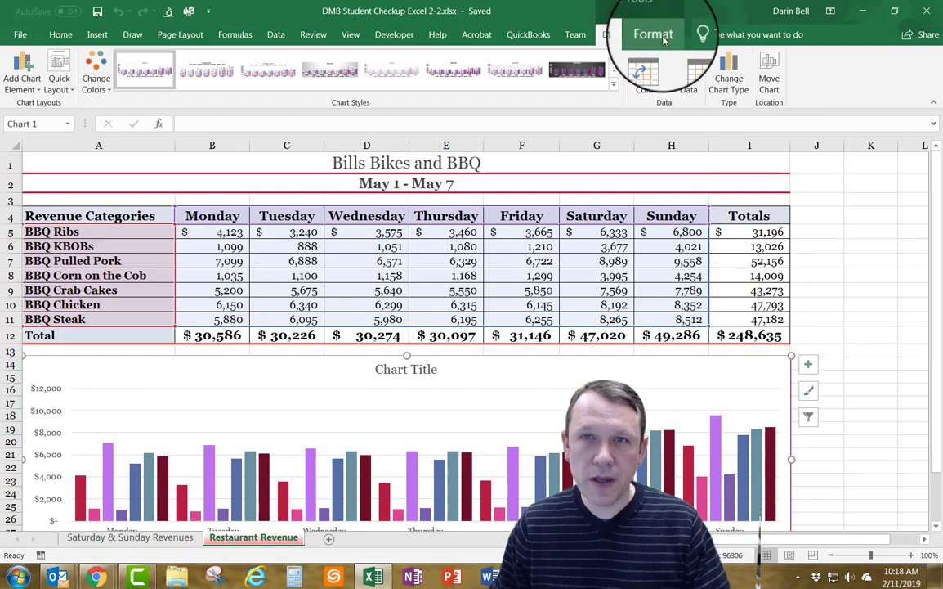
{"action": "left_click", "coordinate": [179, 34]}
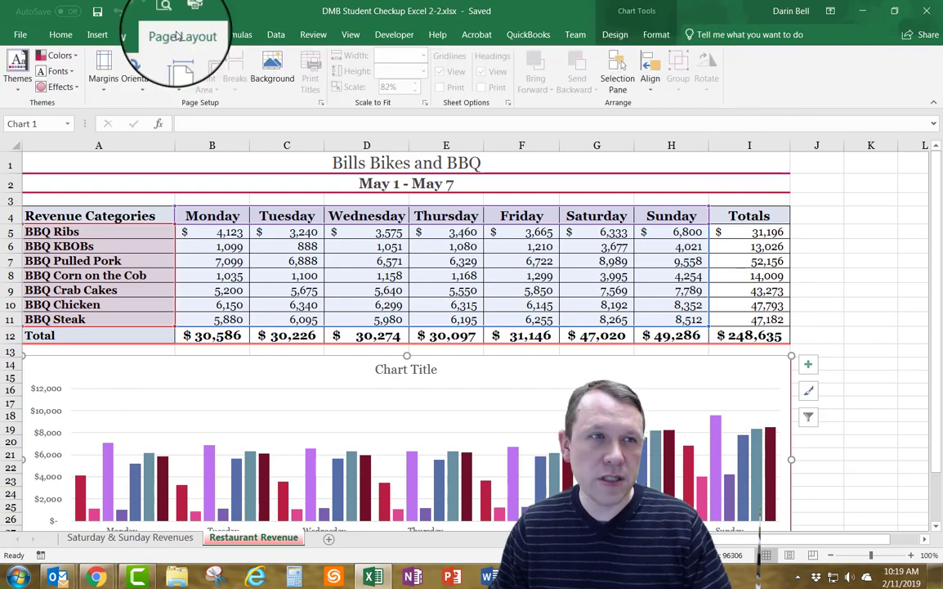
{"action": "left_click", "coordinate": [22, 82]}
{"action": "scroll", "coordinate": [24, 86], "scroll_direction": "down", "scroll_amount": 3}
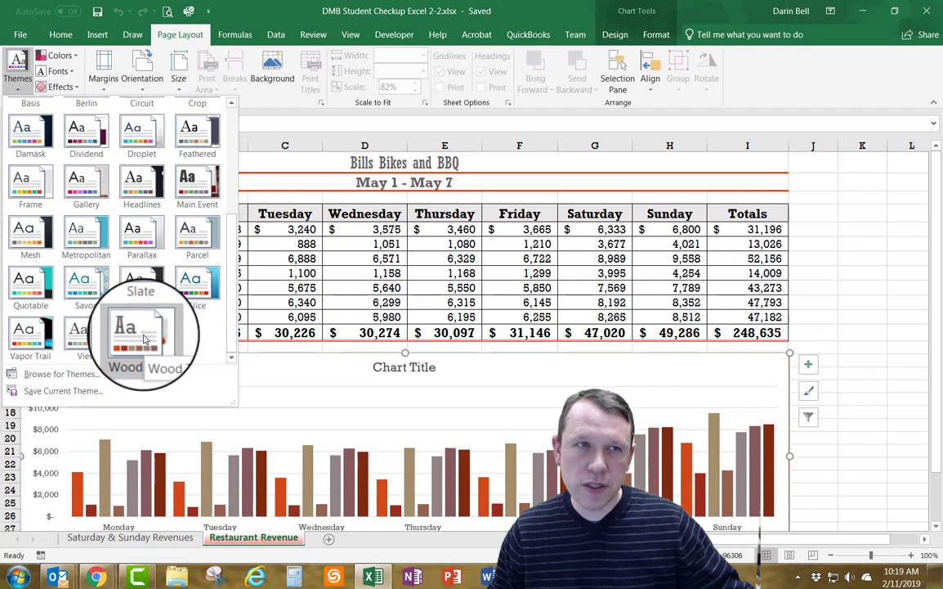
{"action": "left_click", "coordinate": [144, 338]}
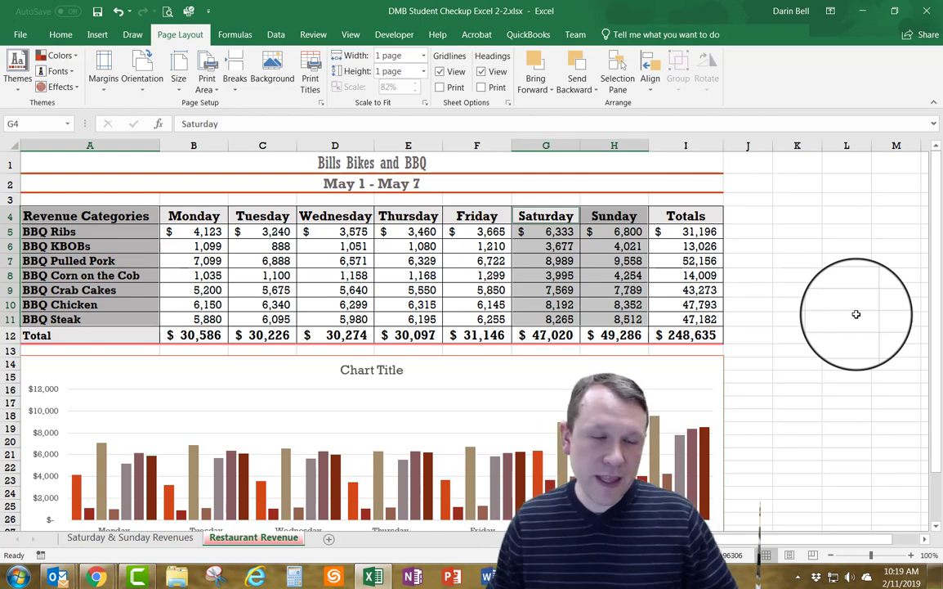
Step: Replace the placeholder title of the chart below the revenue table with "Top Three Sellers"
{"action": "scroll", "coordinate": [856, 314], "scroll_direction": "down", "scroll_amount": 2}
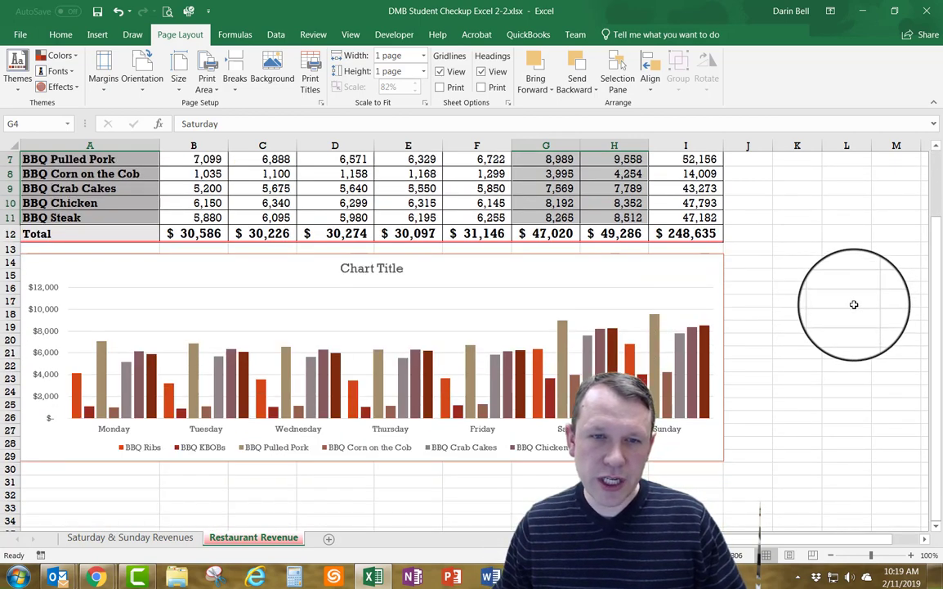
{"action": "scroll", "coordinate": [855, 304], "scroll_direction": "up", "scroll_amount": 1}
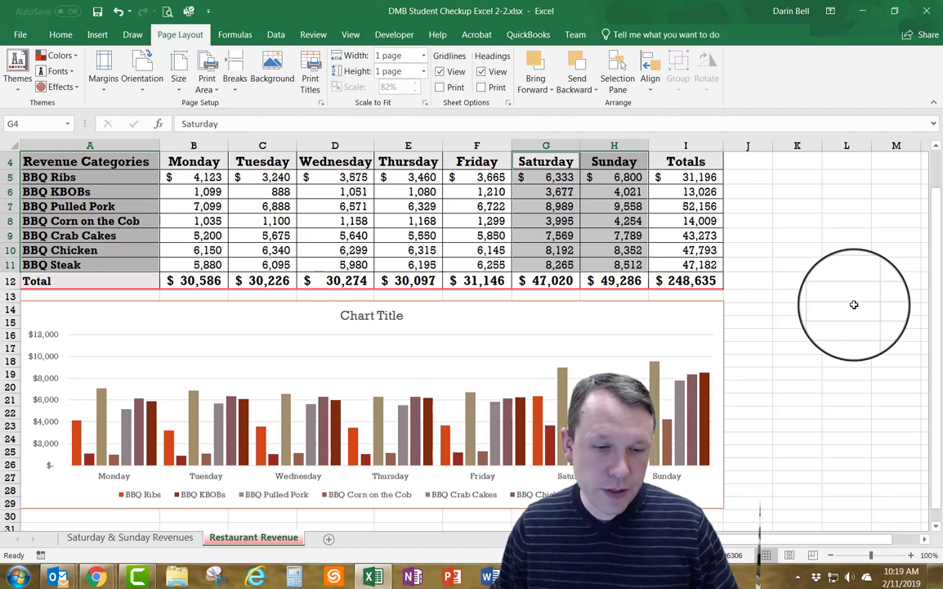
{"action": "left_click", "coordinate": [386, 319]}
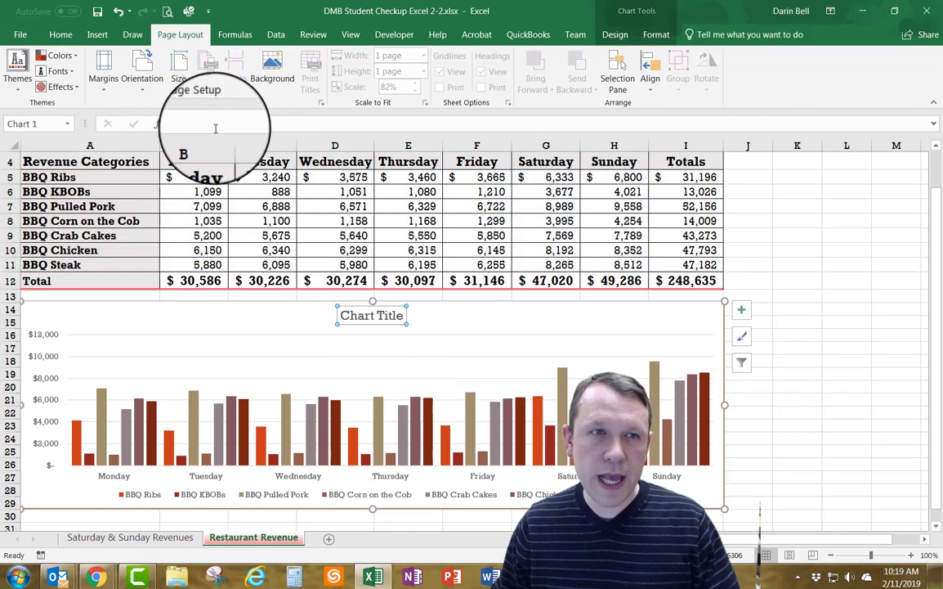
{"action": "left_click", "coordinate": [188, 124]}
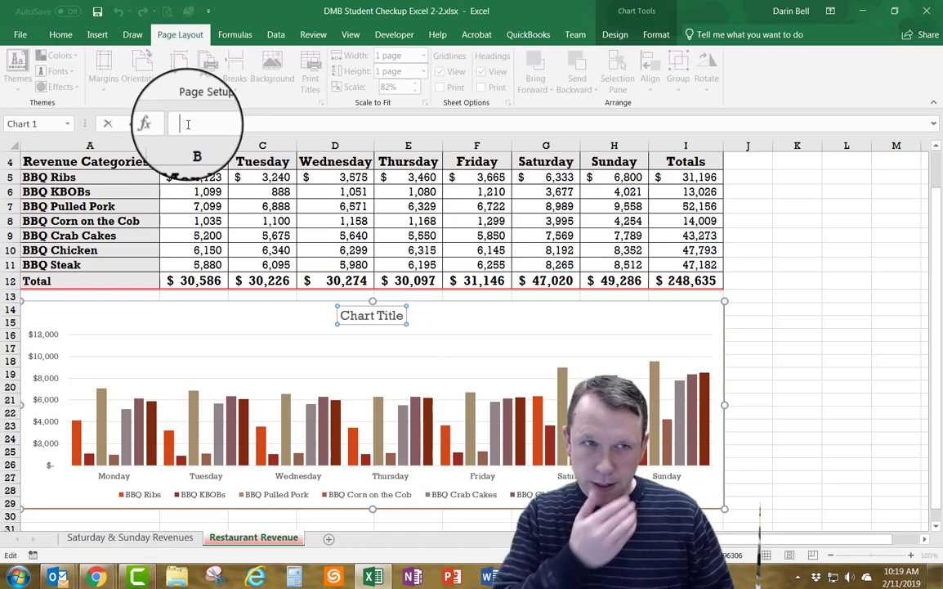
{"action": "double_click", "coordinate": [375, 317]}
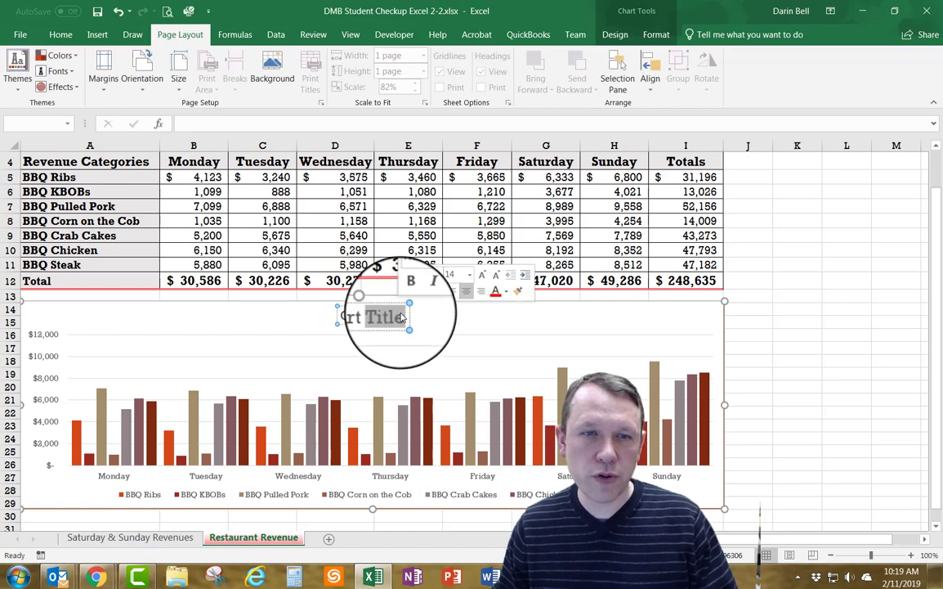
{"action": "left_click", "coordinate": [407, 317]}
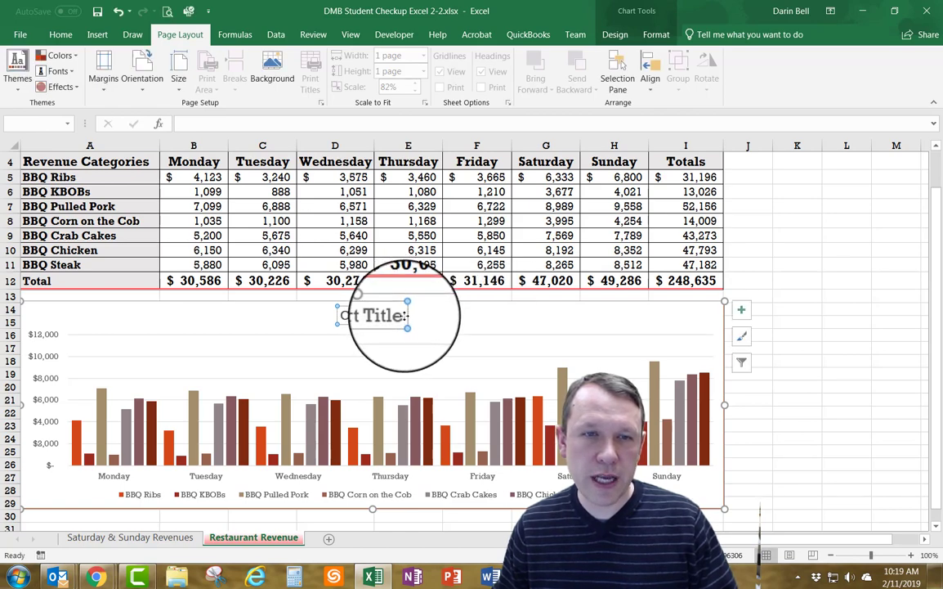
{"action": "double_click", "coordinate": [378, 317]}
{"action": "left_click_drag", "start_coordinate": [378, 316], "coordinate": [352, 317]}
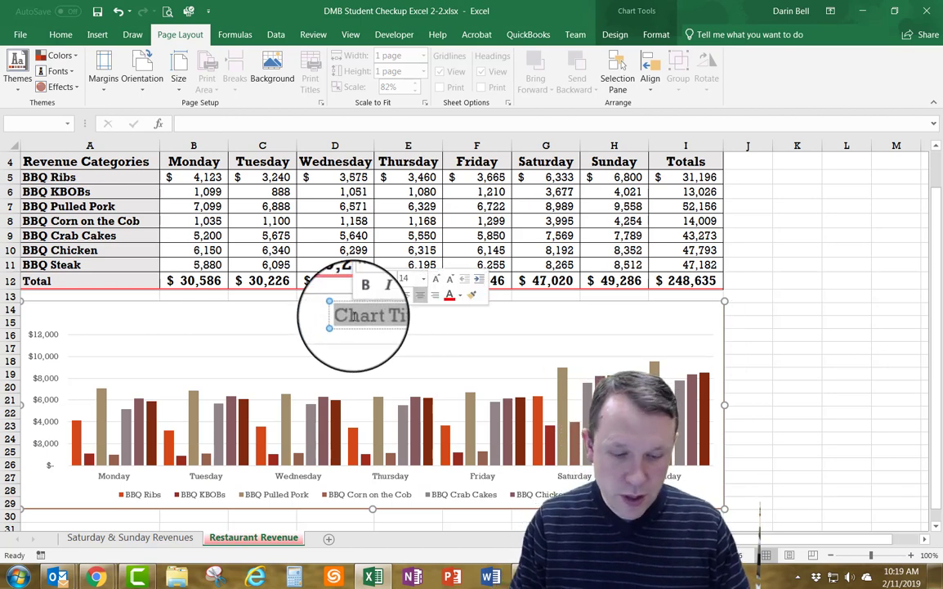
{"action": "type", "text": "Top Three Sellers"}
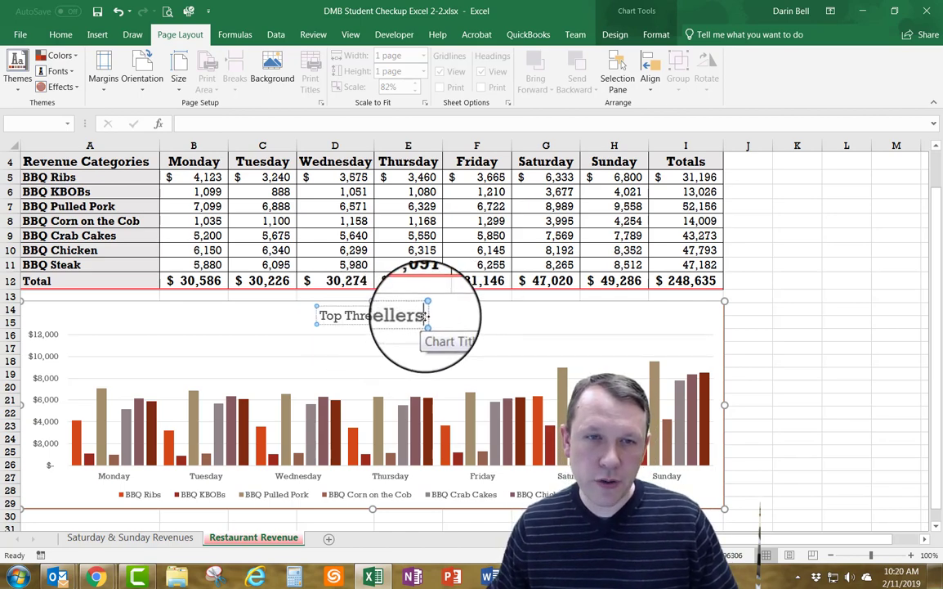
Step: Format the whole chart title at font size 28 with the plain black WordArt style
{"action": "left_click_drag", "start_coordinate": [426, 316], "coordinate": [332, 310]}
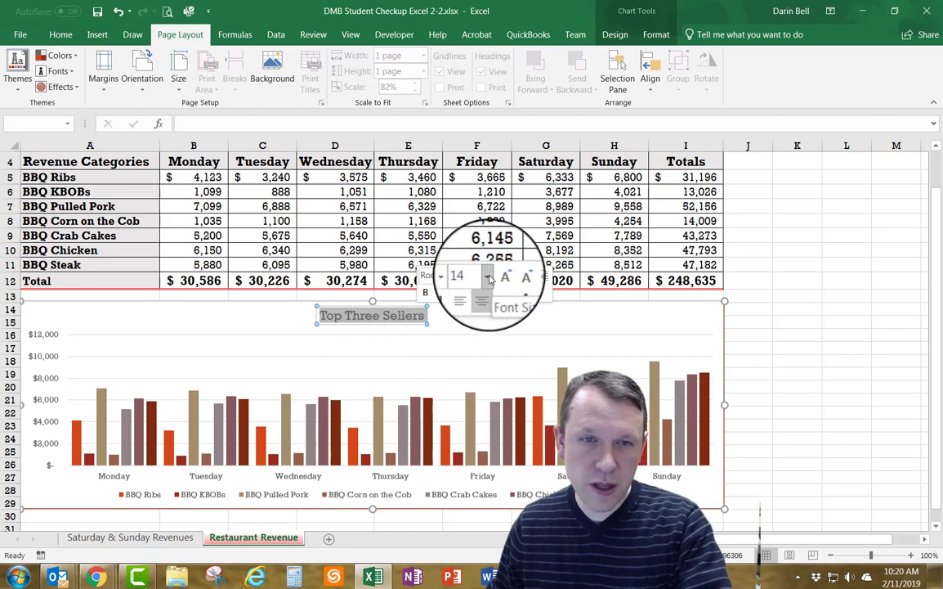
{"action": "left_click", "coordinate": [488, 278]}
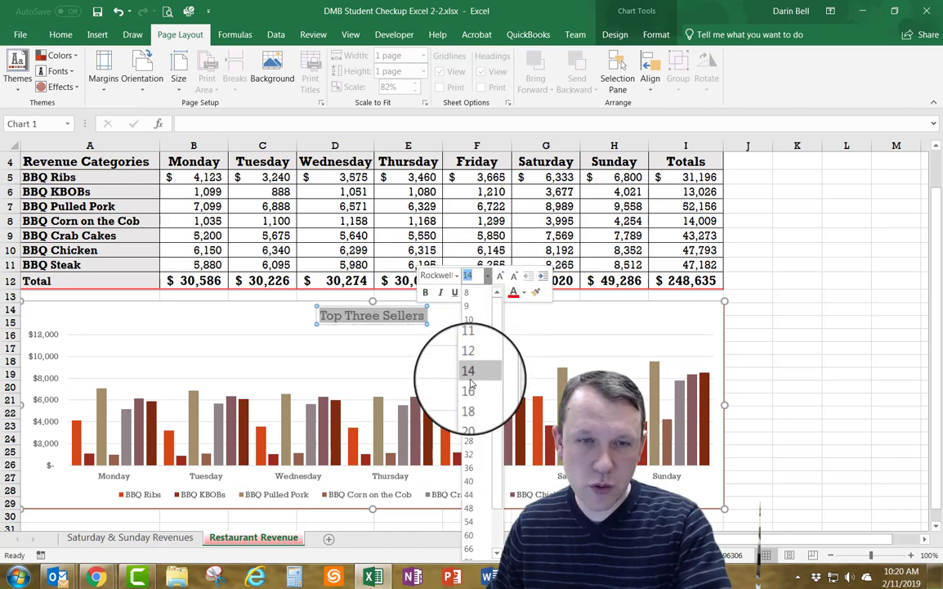
{"action": "left_click", "coordinate": [468, 441]}
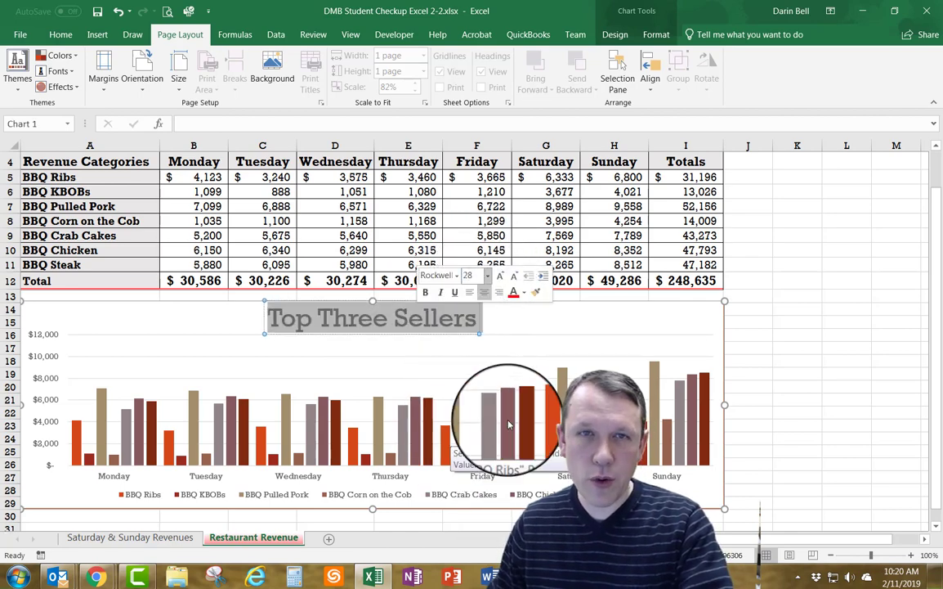
{"action": "left_click", "coordinate": [656, 35]}
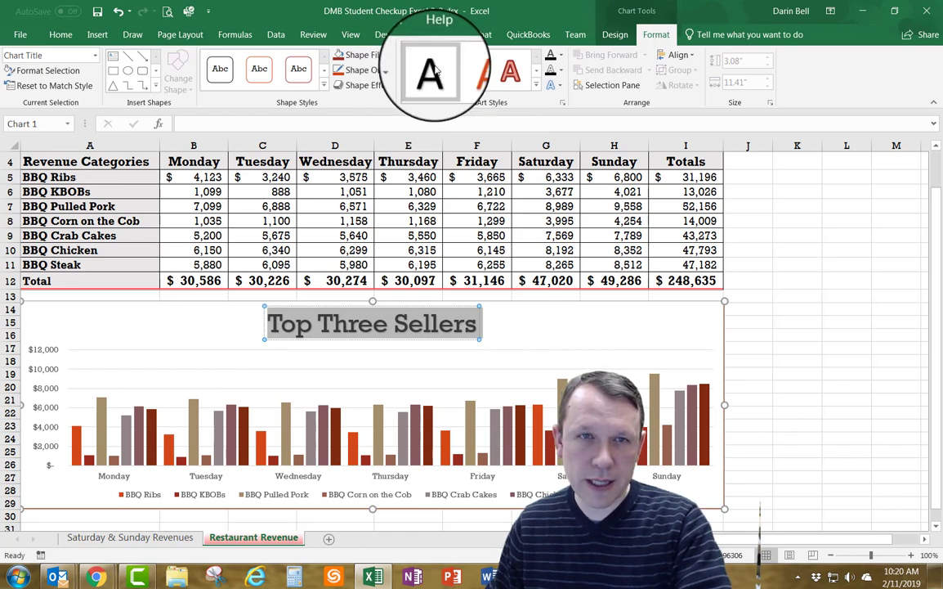
{"action": "left_click", "coordinate": [432, 72]}
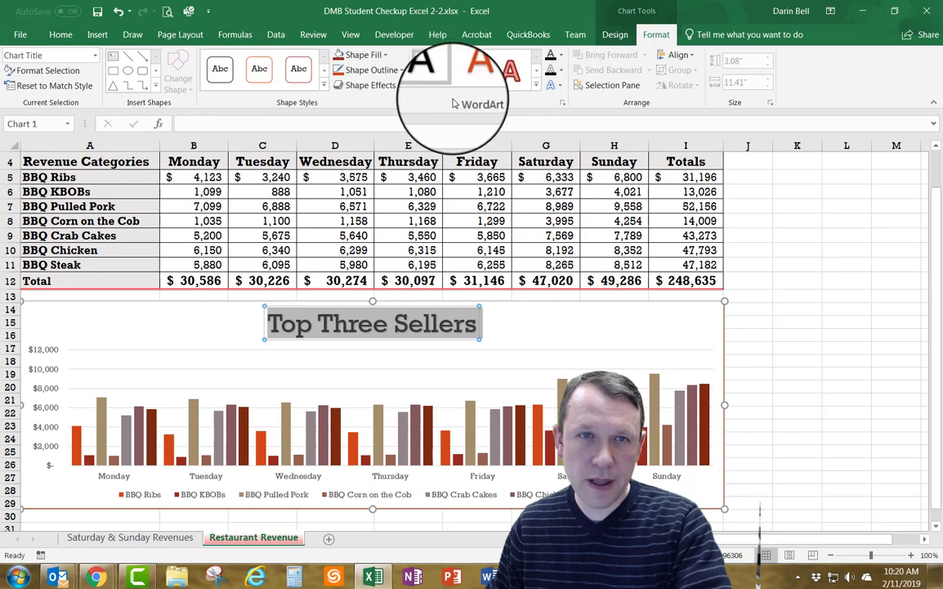
{"action": "left_click", "coordinate": [798, 387]}
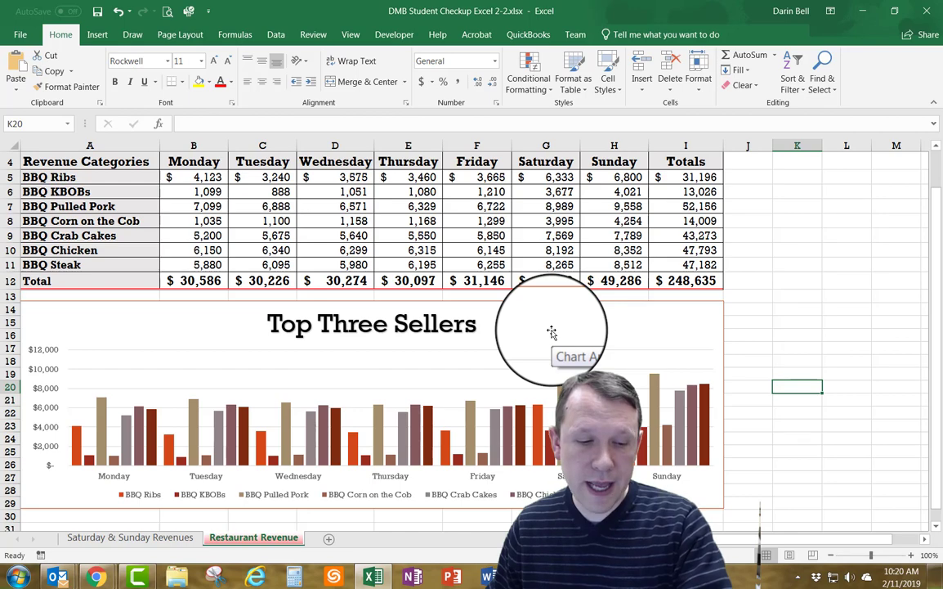
Step: In the chart's filter, select only the BBQ Pulled Pork, BBQ Chicken and BBQ Steak series
{"action": "left_click", "coordinate": [627, 314]}
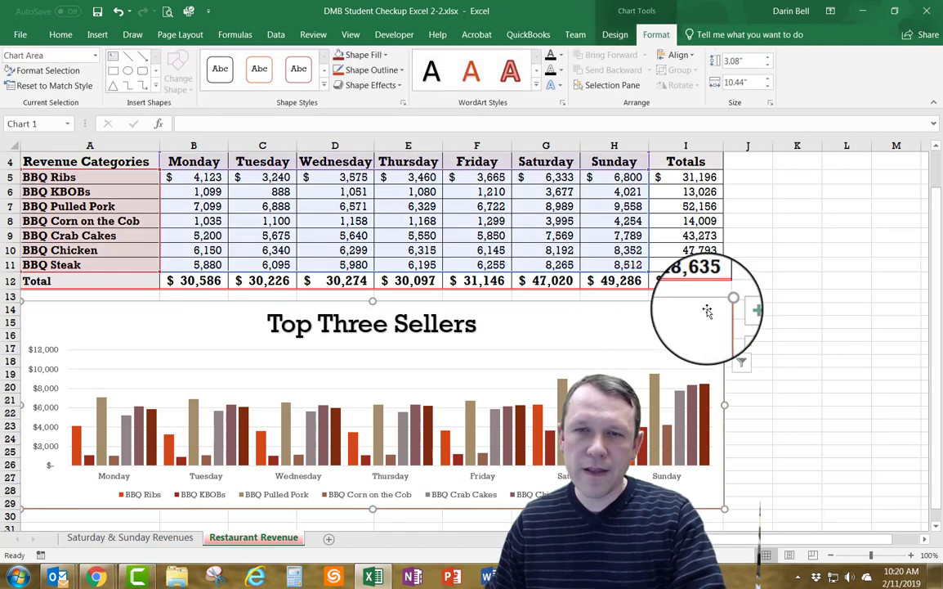
{"action": "left_click", "coordinate": [742, 370]}
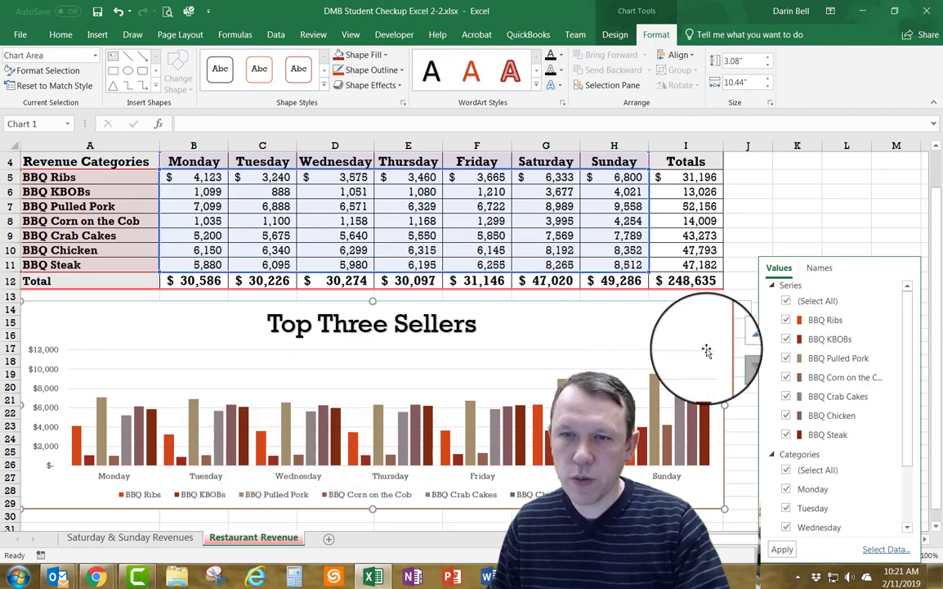
{"action": "left_click", "coordinate": [787, 304]}
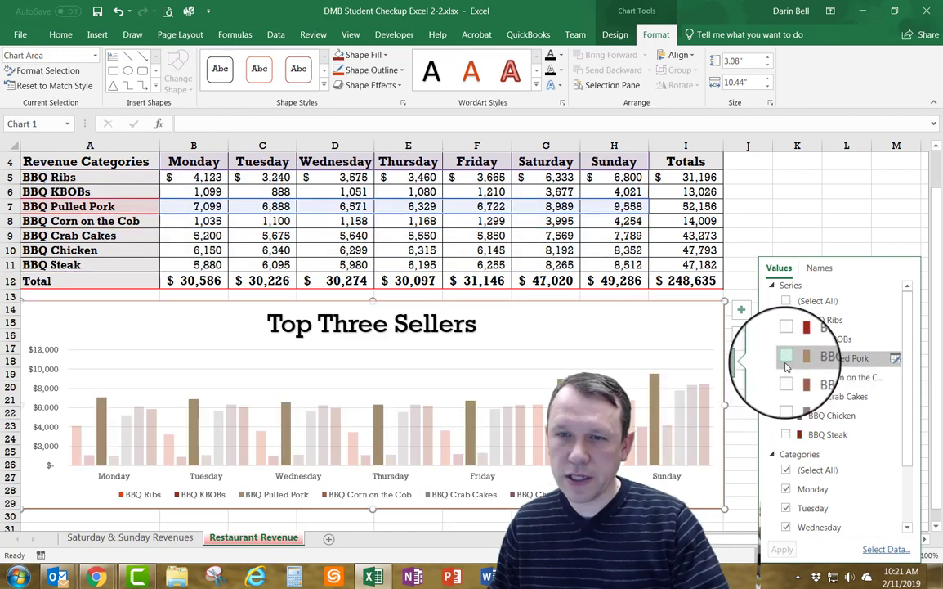
{"action": "left_click", "coordinate": [786, 358]}
{"action": "left_click", "coordinate": [787, 415]}
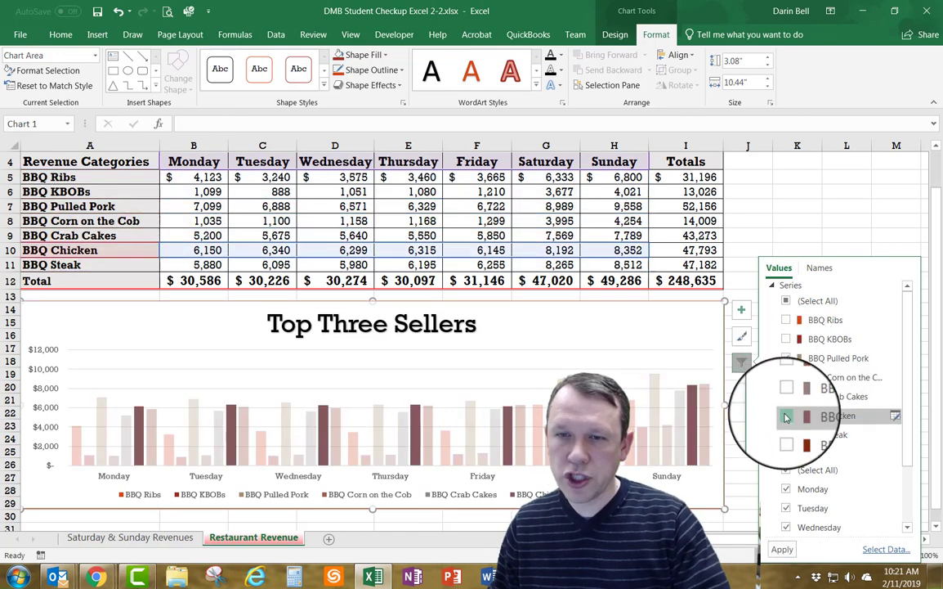
{"action": "left_click", "coordinate": [787, 435]}
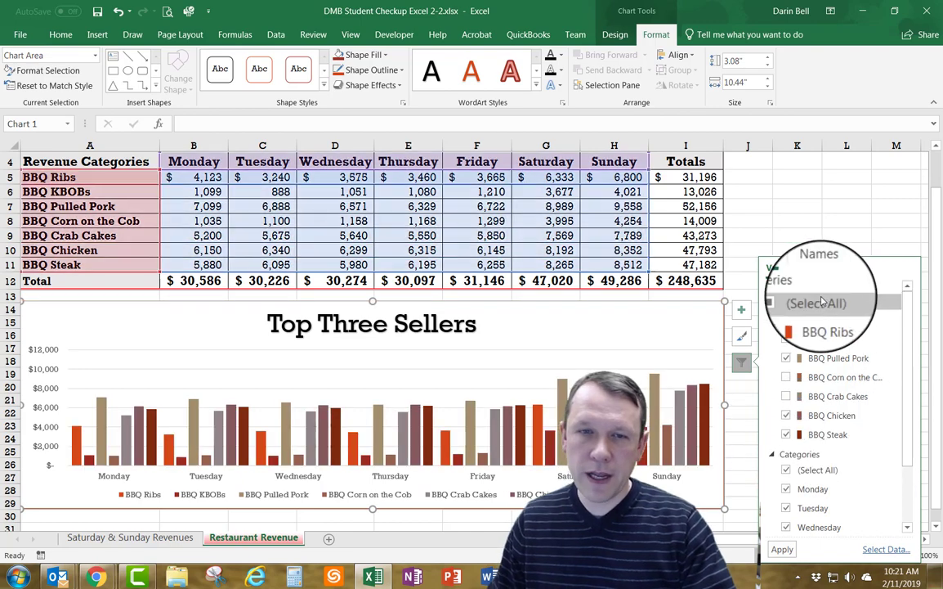
Step: Limit the chart's categories to Saturday and Sunday and apply the filter
{"action": "scroll", "coordinate": [842, 327], "scroll_direction": "down", "scroll_amount": 3}
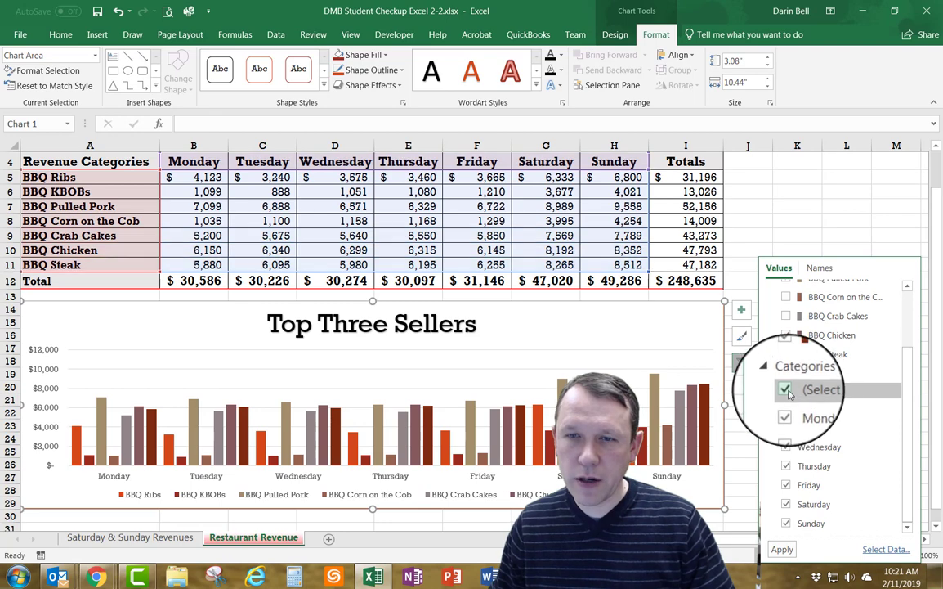
{"action": "left_click", "coordinate": [787, 391]}
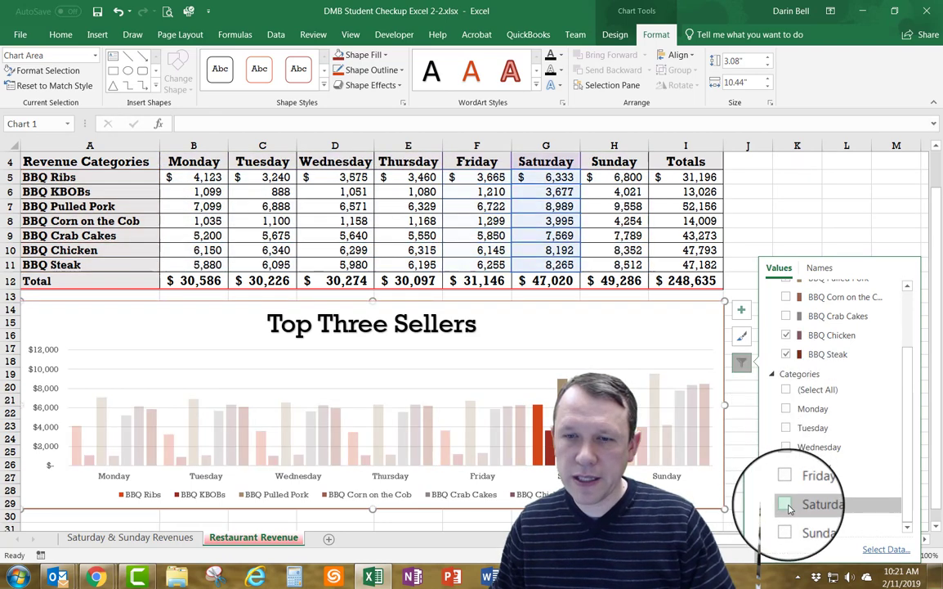
{"action": "left_click", "coordinate": [788, 506]}
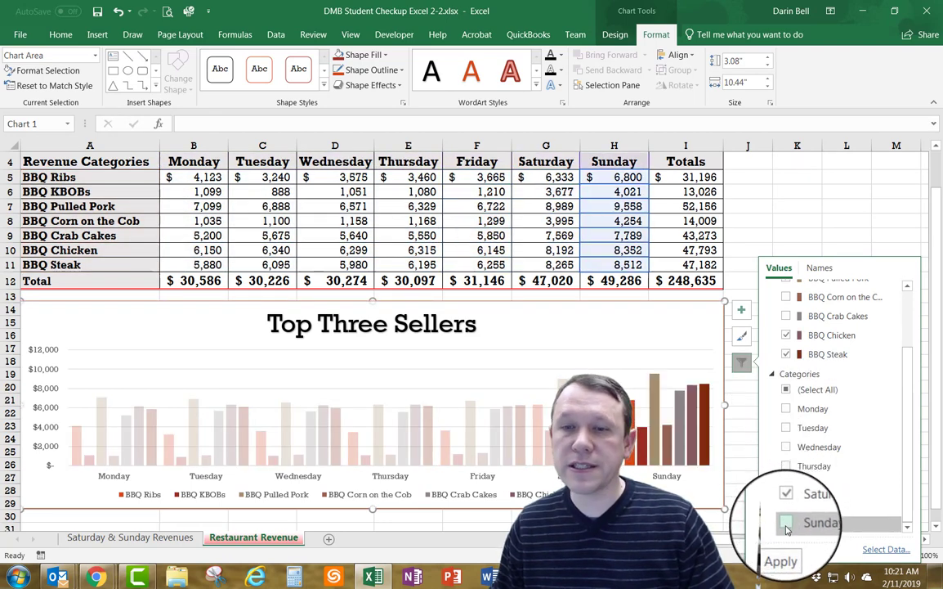
{"action": "left_click", "coordinate": [787, 523]}
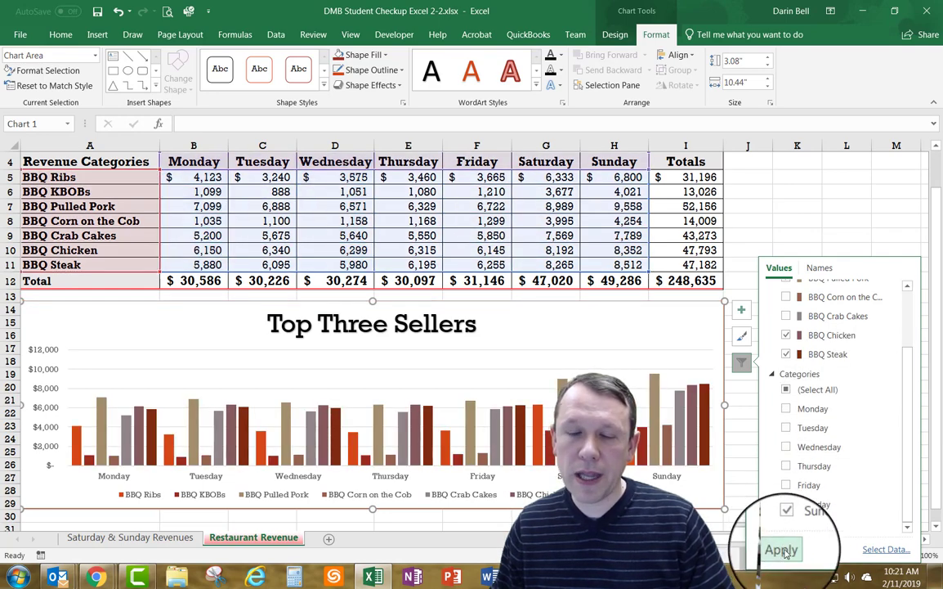
{"action": "left_click", "coordinate": [782, 550]}
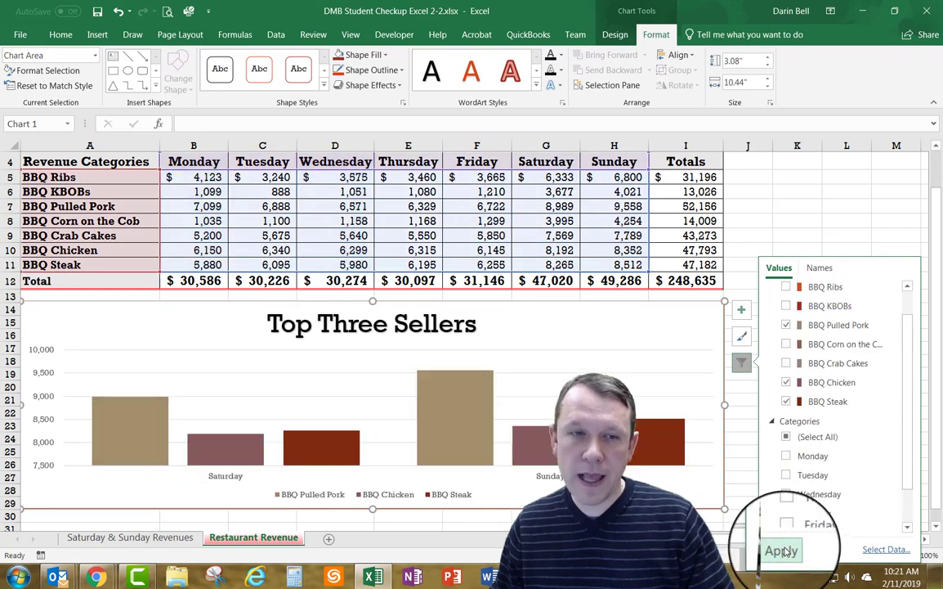
{"action": "left_click", "coordinate": [822, 202]}
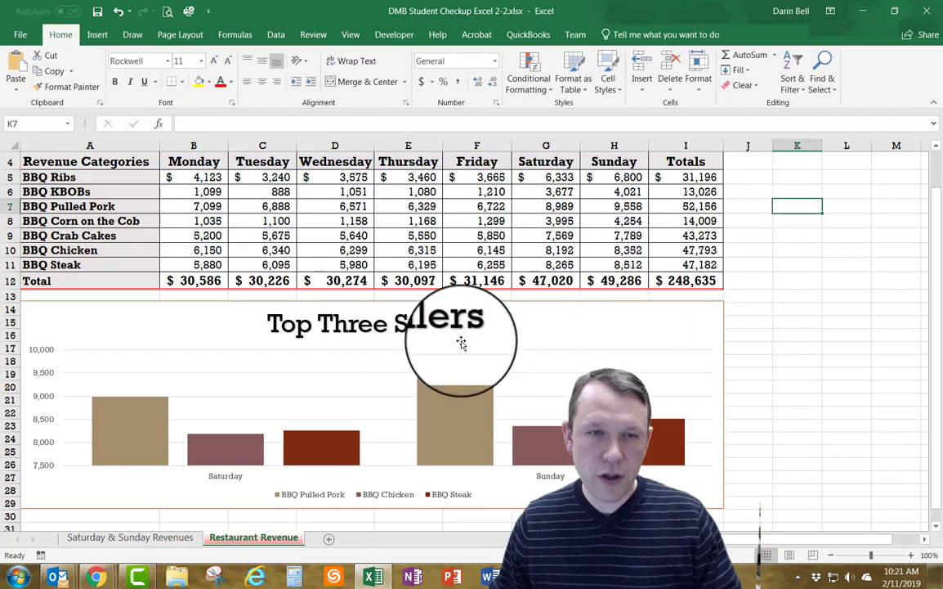
Step: Enlarge the Top Three Sellers chart downward so it extends to about row 36, keeping its width
{"action": "mouse_move", "coordinate": [131, 440]}
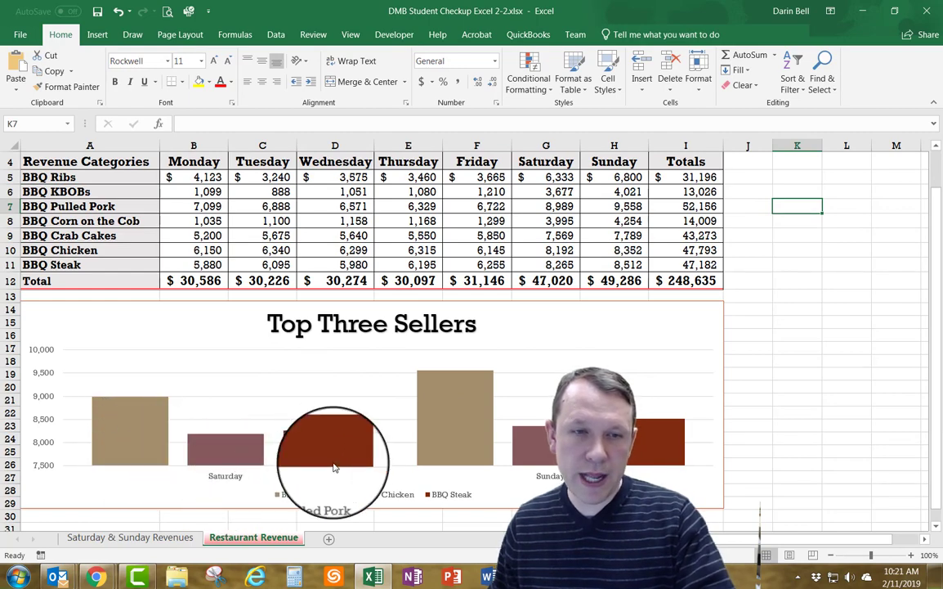
{"action": "mouse_move", "coordinate": [543, 437]}
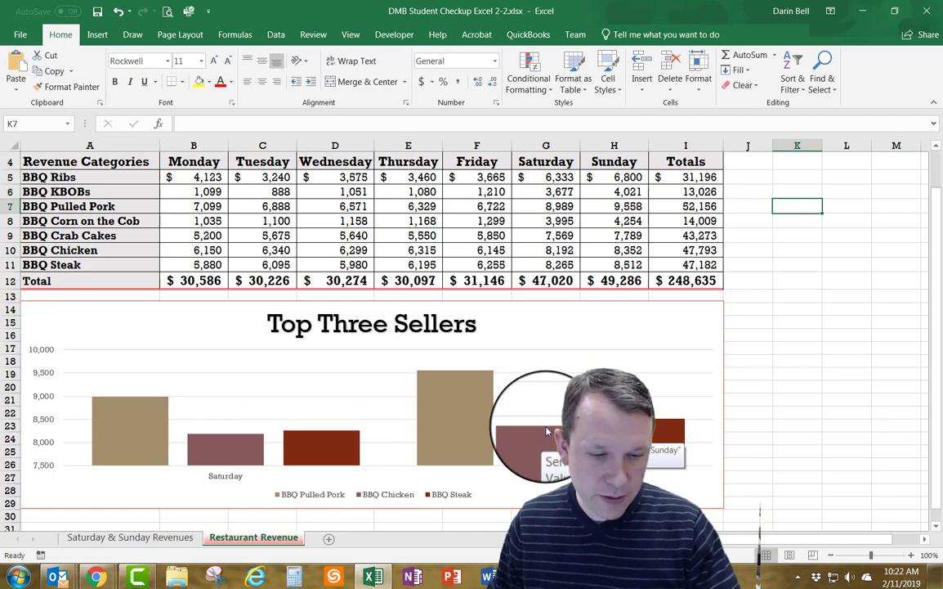
{"action": "scroll", "coordinate": [821, 427], "scroll_direction": "down", "scroll_amount": 2}
{"action": "scroll", "coordinate": [821, 427], "scroll_direction": "down", "scroll_amount": 1}
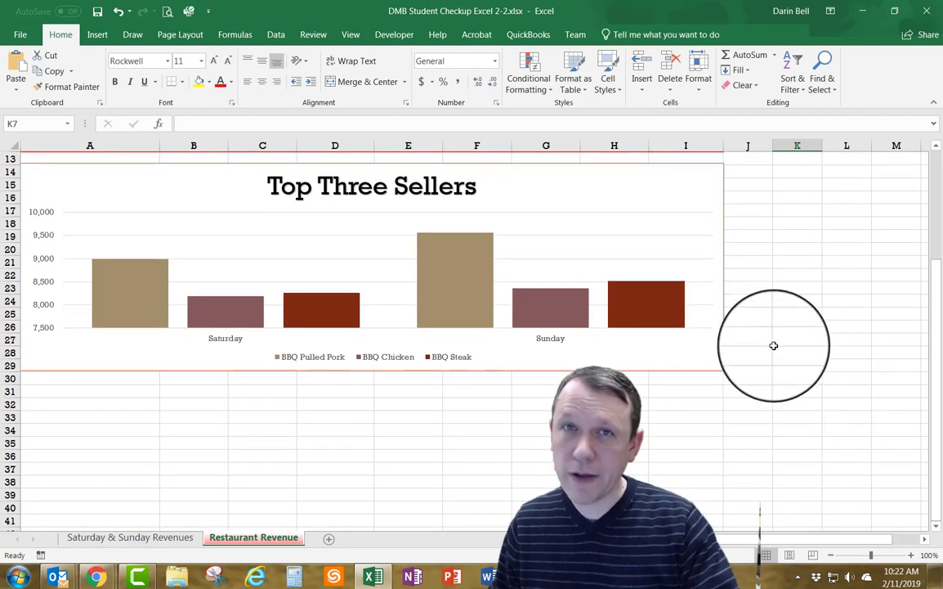
{"action": "left_click", "coordinate": [723, 370]}
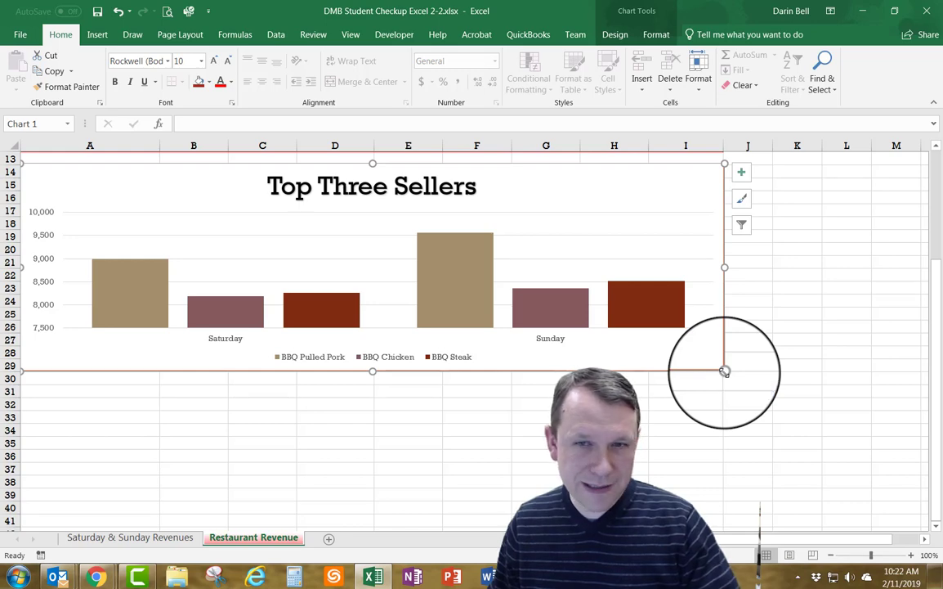
{"action": "left_click_drag", "start_coordinate": [724, 371], "coordinate": [725, 464]}
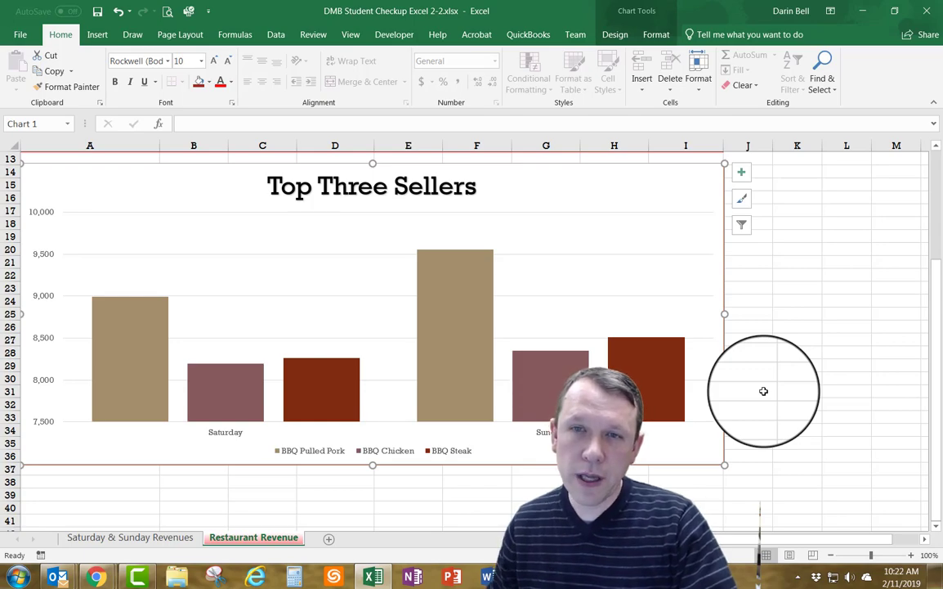
Step: Switch the chart's rows and columns so the BBQ items become the categories, and apply the third quick layout
{"action": "scroll", "coordinate": [827, 341], "scroll_direction": "up", "scroll_amount": 2}
{"action": "scroll", "coordinate": [827, 341], "scroll_direction": "down", "scroll_amount": 1}
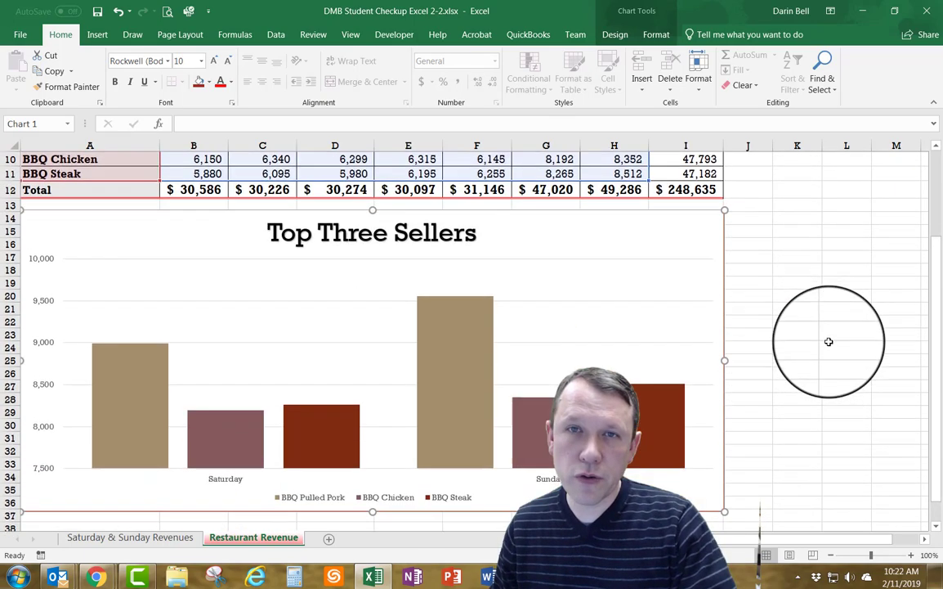
{"action": "scroll", "coordinate": [829, 340], "scroll_direction": "down", "scroll_amount": 1}
{"action": "left_click", "coordinate": [616, 35]}
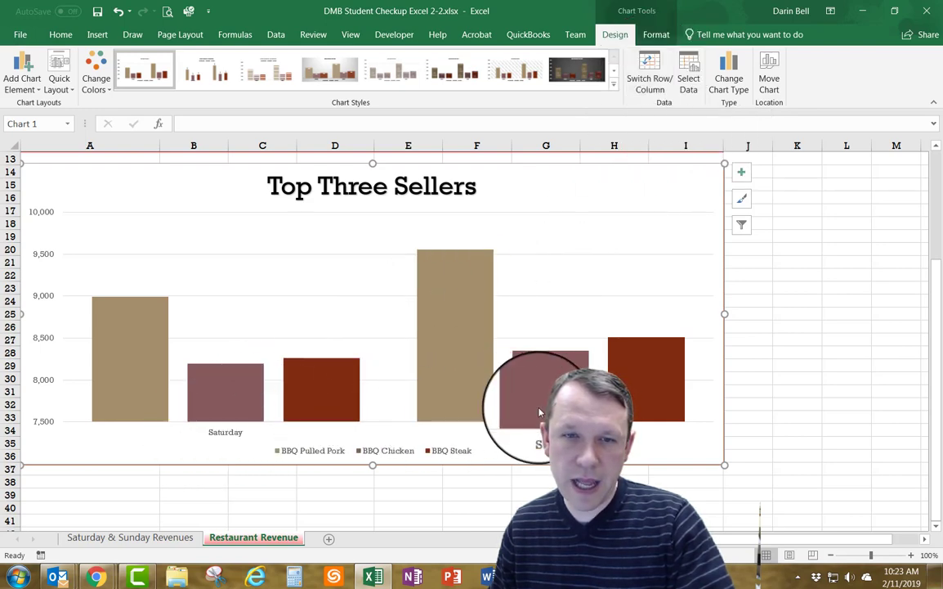
{"action": "left_click", "coordinate": [654, 72]}
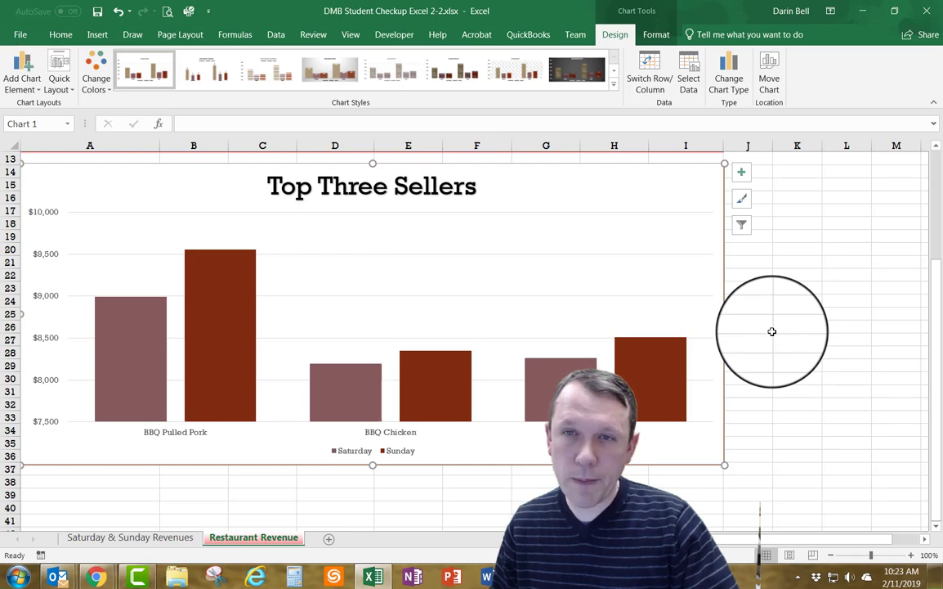
{"action": "left_click", "coordinate": [70, 92]}
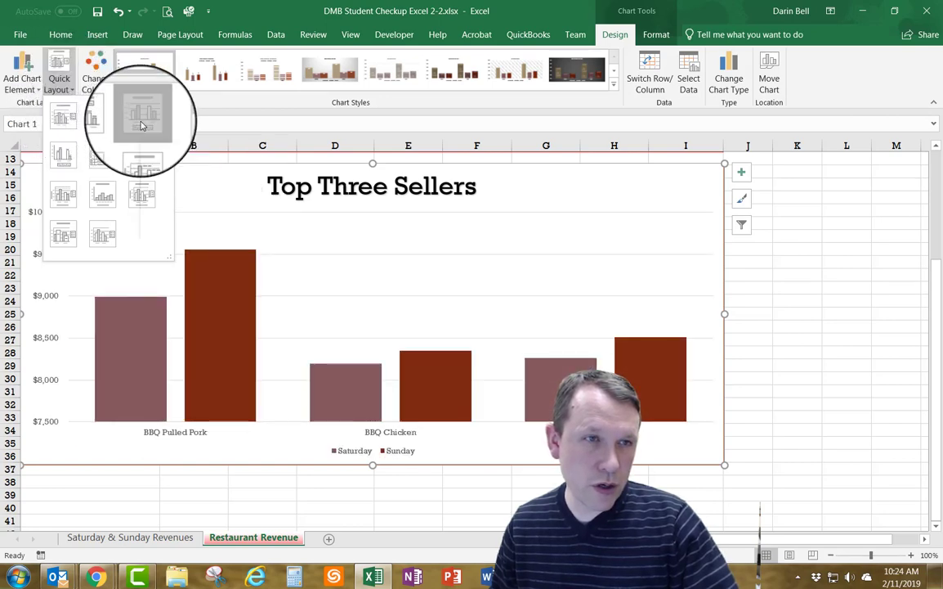
{"action": "left_click", "coordinate": [142, 123]}
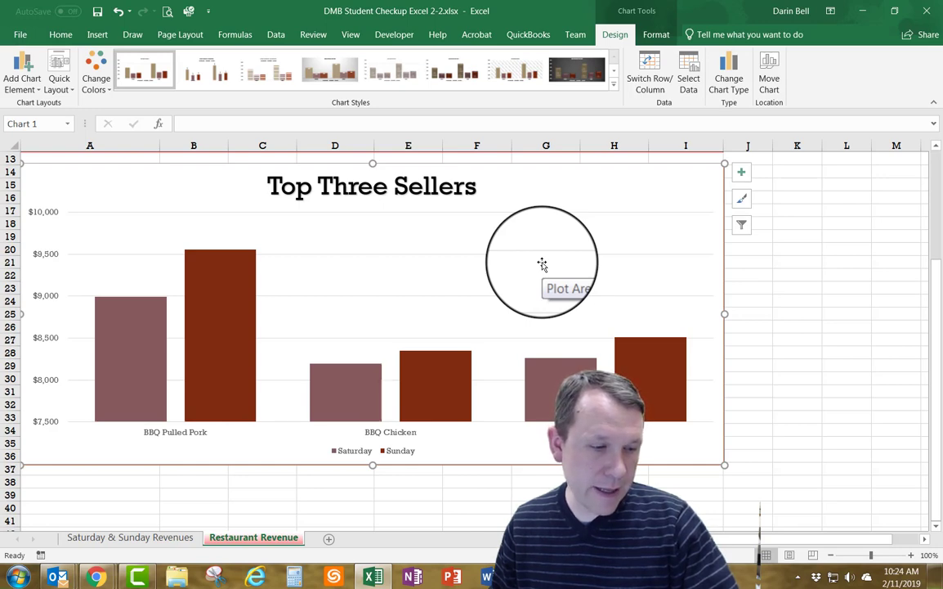
Step: Format the chart legend's text as bold at font size 14
{"action": "left_click", "coordinate": [393, 455]}
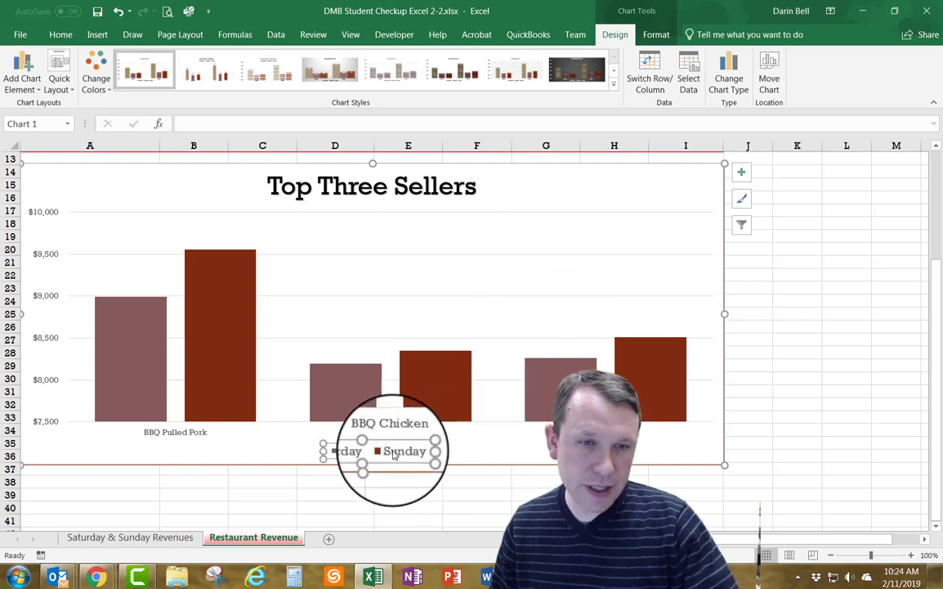
{"action": "left_click", "coordinate": [49, 34]}
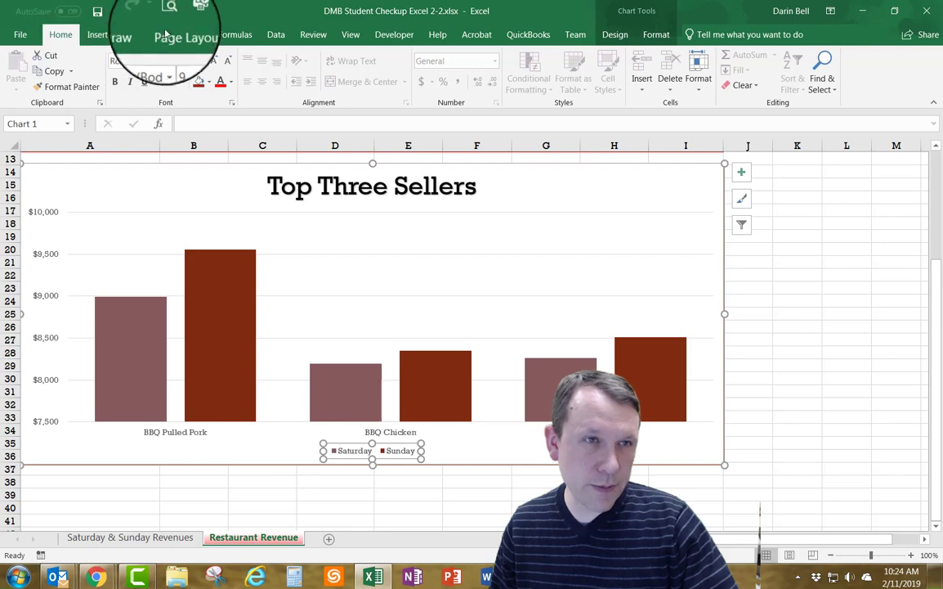
{"action": "left_click", "coordinate": [202, 62]}
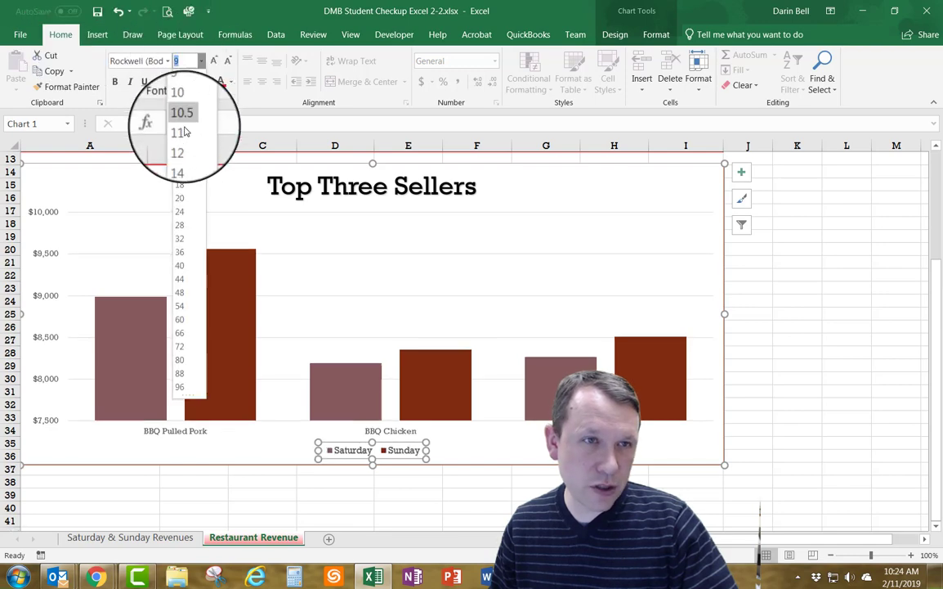
{"action": "left_click", "coordinate": [180, 157]}
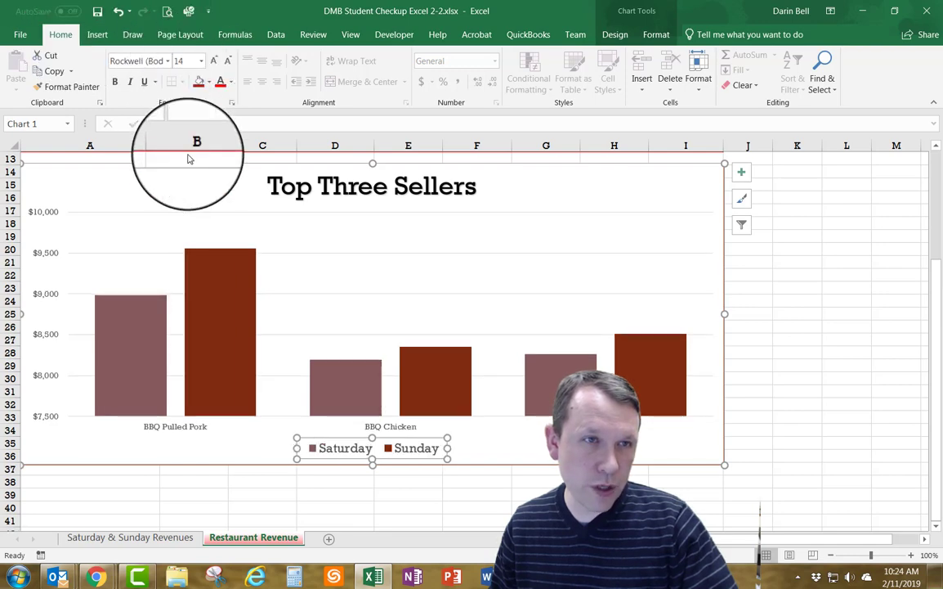
{"action": "left_click", "coordinate": [113, 81]}
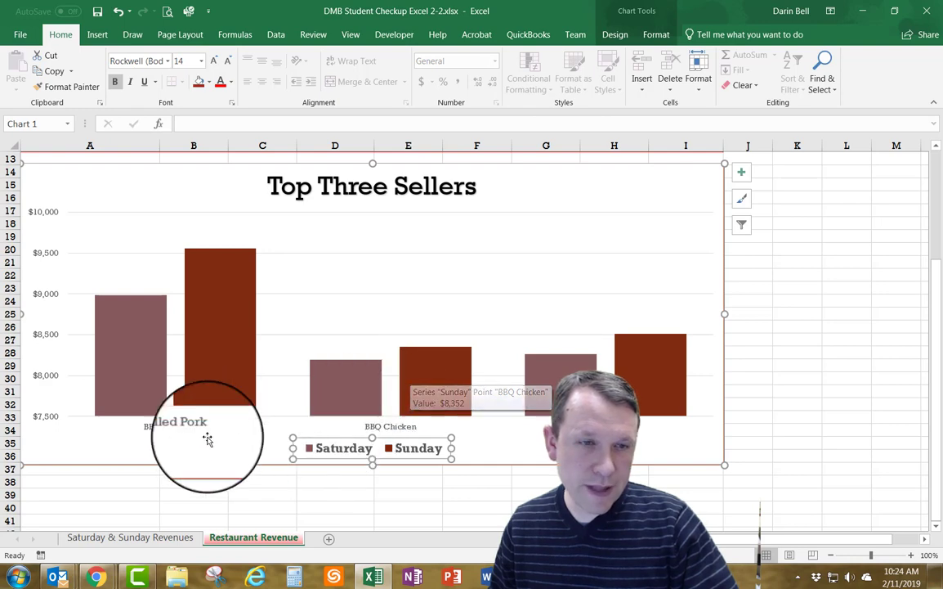
Step: Format the category axis labels with the BBQ item names as bold at font size 14
{"action": "left_click", "coordinate": [172, 429]}
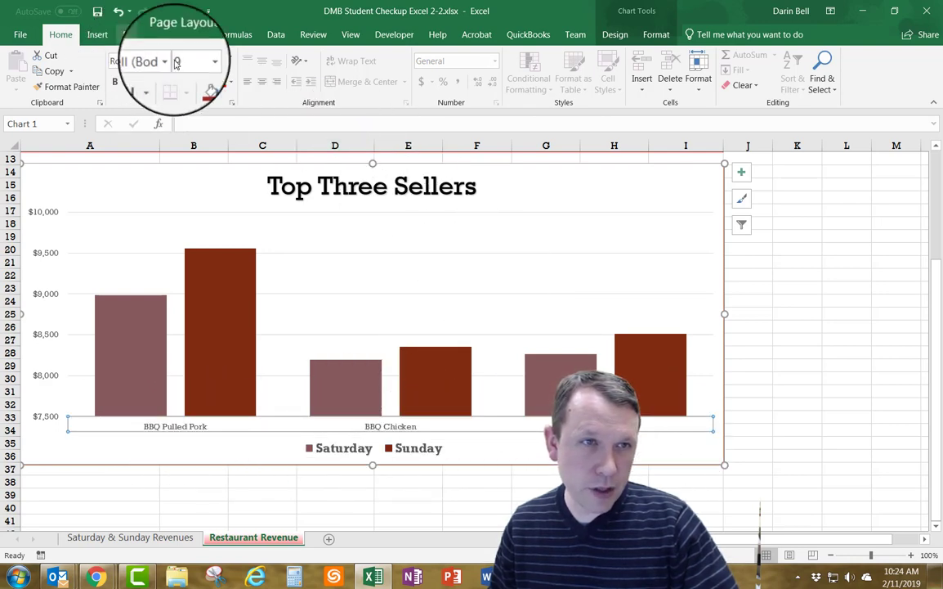
{"action": "left_click", "coordinate": [203, 62]}
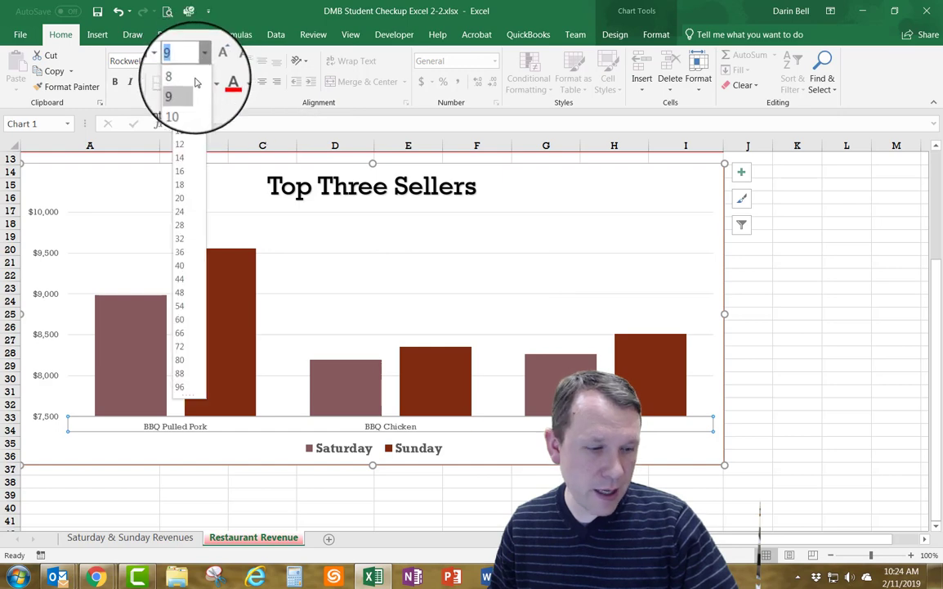
{"action": "left_click", "coordinate": [190, 161]}
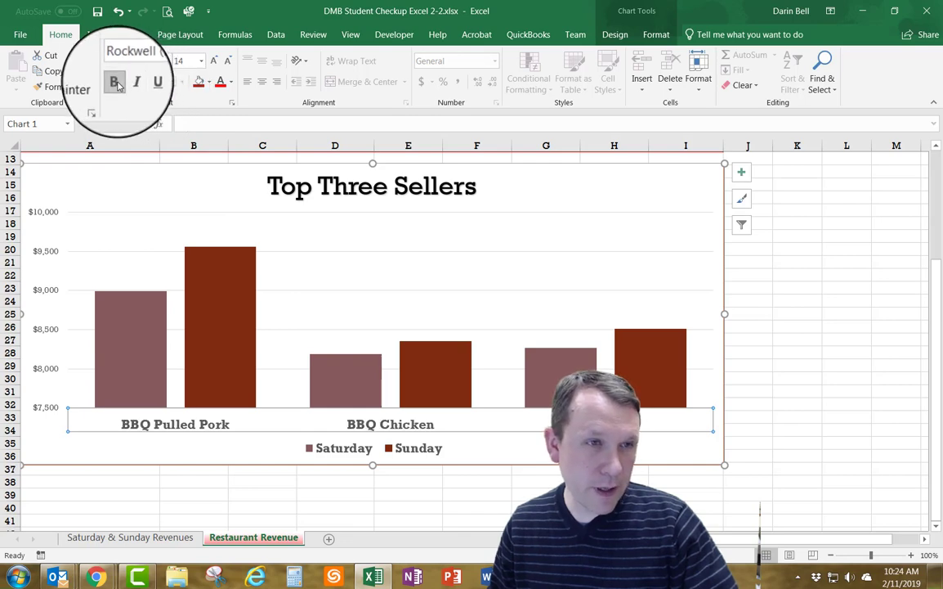
Step: Format the vertical axis's dollar labels as bold at font size 14
{"action": "left_click", "coordinate": [46, 293]}
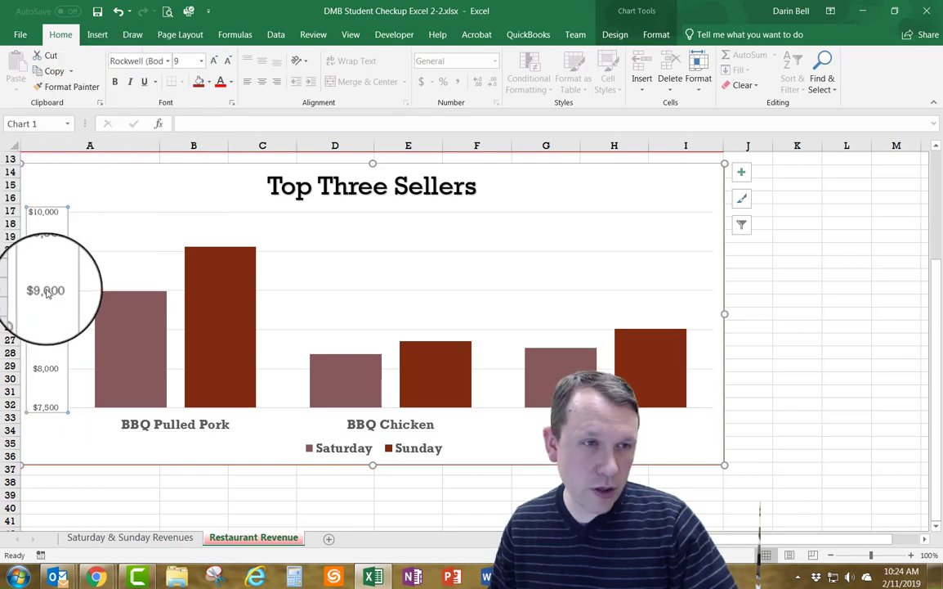
{"action": "left_click", "coordinate": [201, 61]}
{"action": "left_click", "coordinate": [180, 157]}
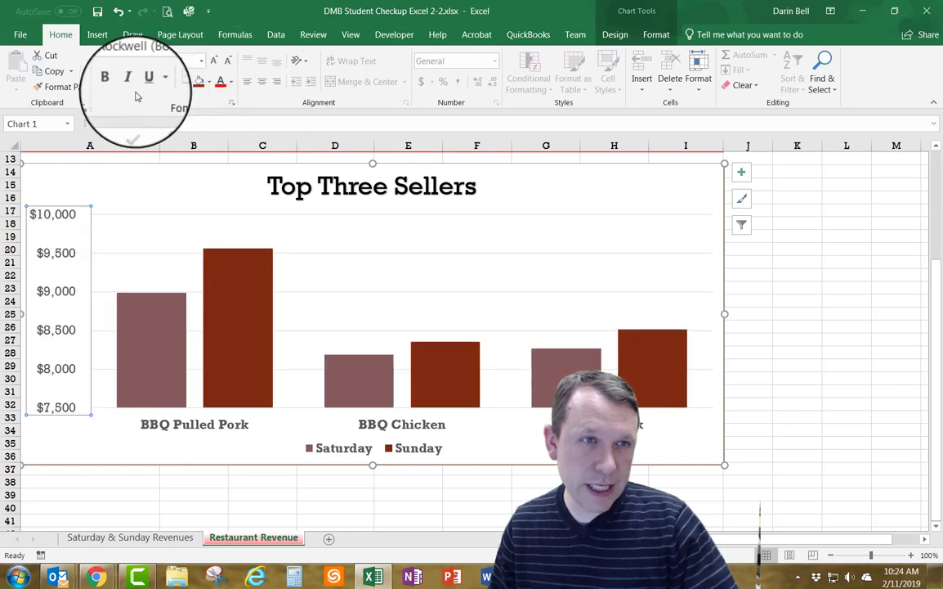
{"action": "left_click", "coordinate": [116, 85]}
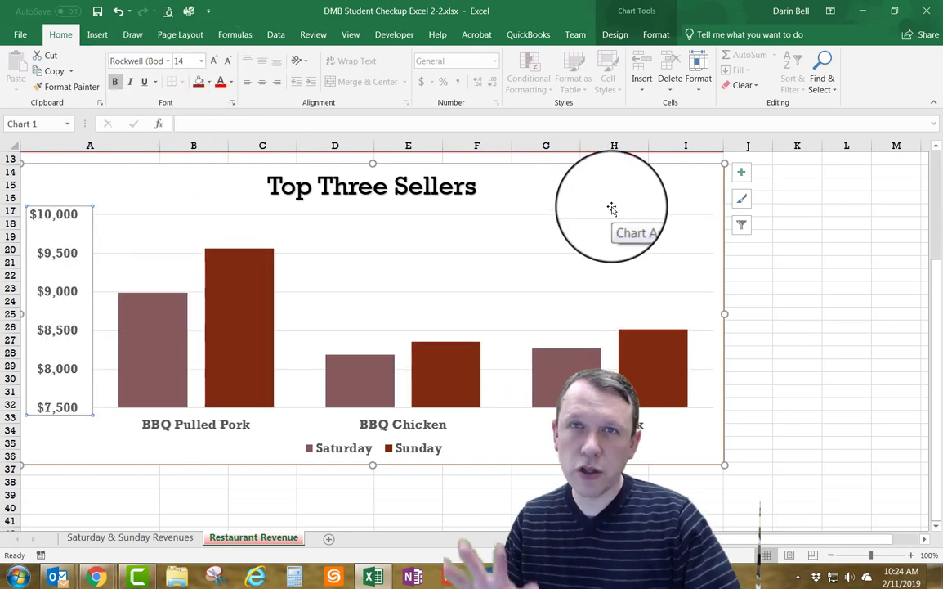
Step: Set the vertical axis number format to Currency with 0 decimal places and the $ symbol, and close the axis formatting
{"action": "double_click", "coordinate": [55, 257]}
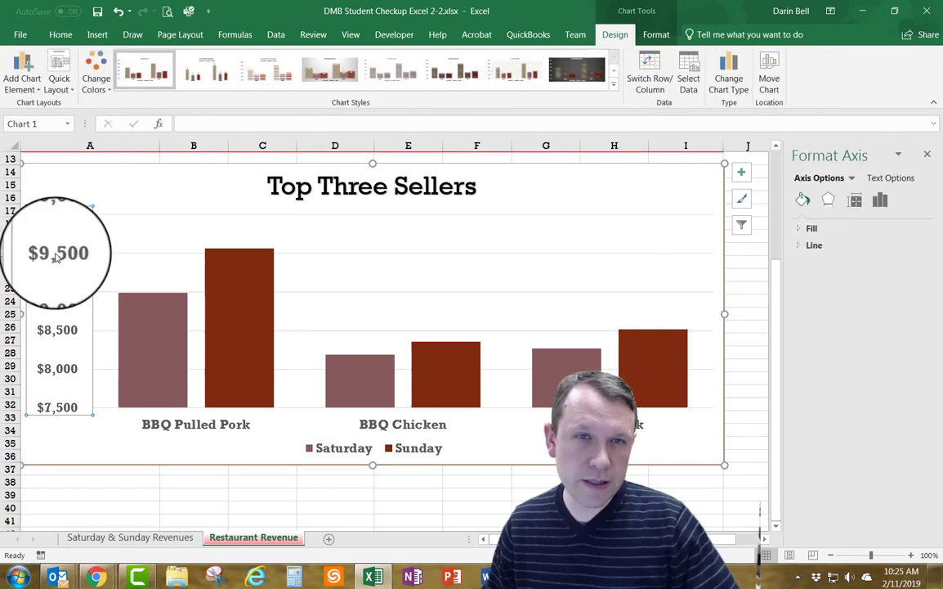
{"action": "left_click", "coordinate": [881, 199]}
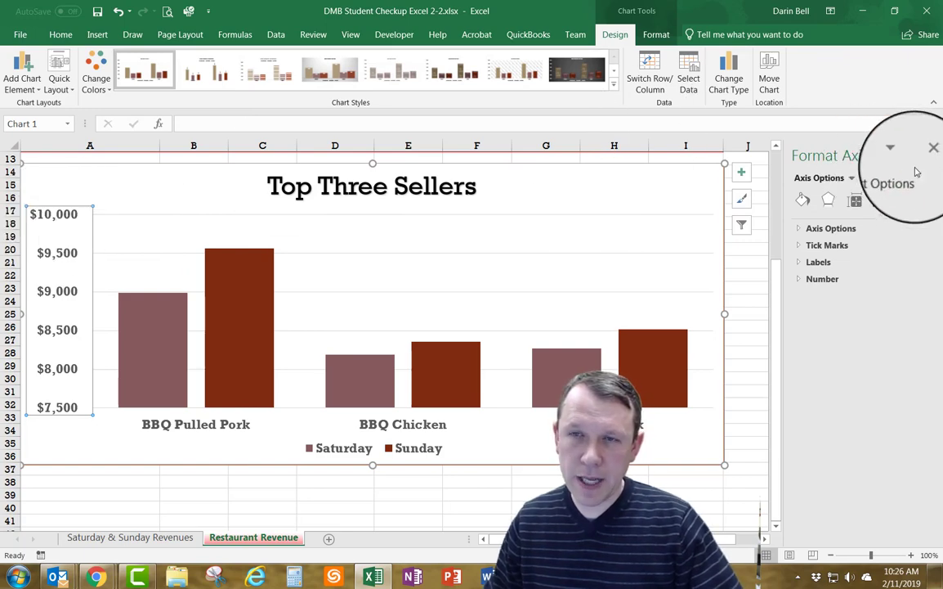
{"action": "left_click", "coordinate": [800, 281]}
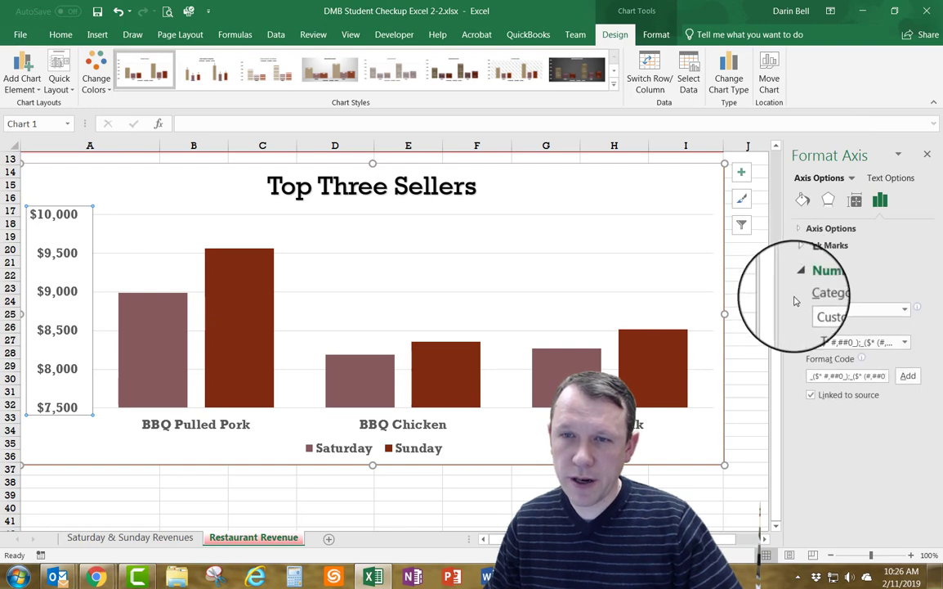
{"action": "left_click", "coordinate": [905, 312]}
{"action": "left_click", "coordinate": [836, 352]}
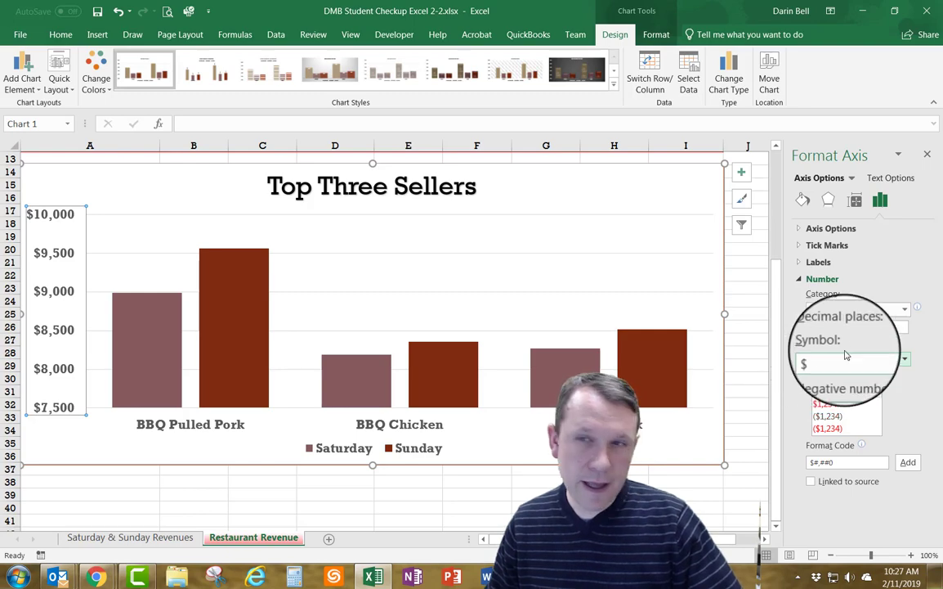
{"action": "left_click", "coordinate": [928, 155]}
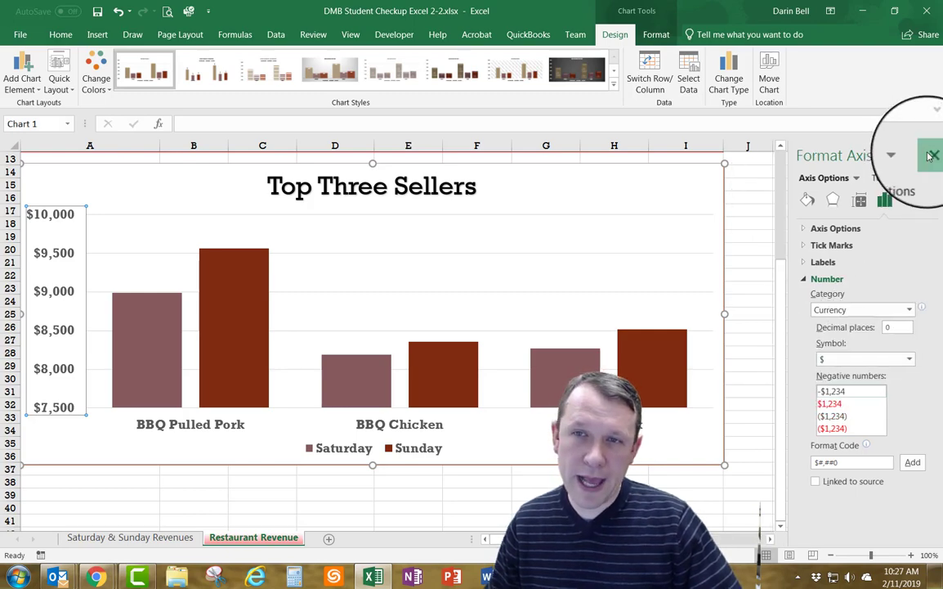
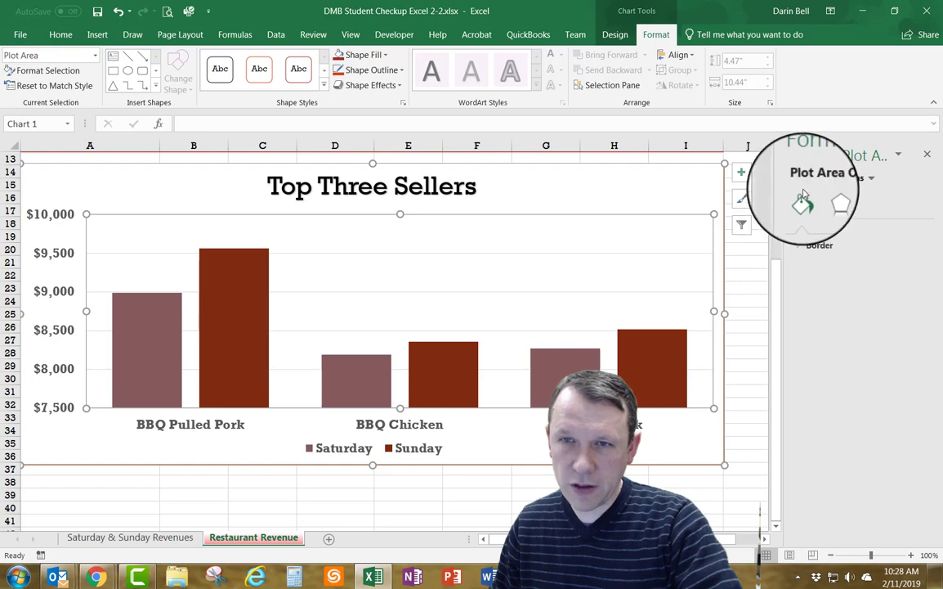
Step: Set the chart's plot area fill to a picture or texture fill
{"action": "left_click", "coordinate": [804, 201]}
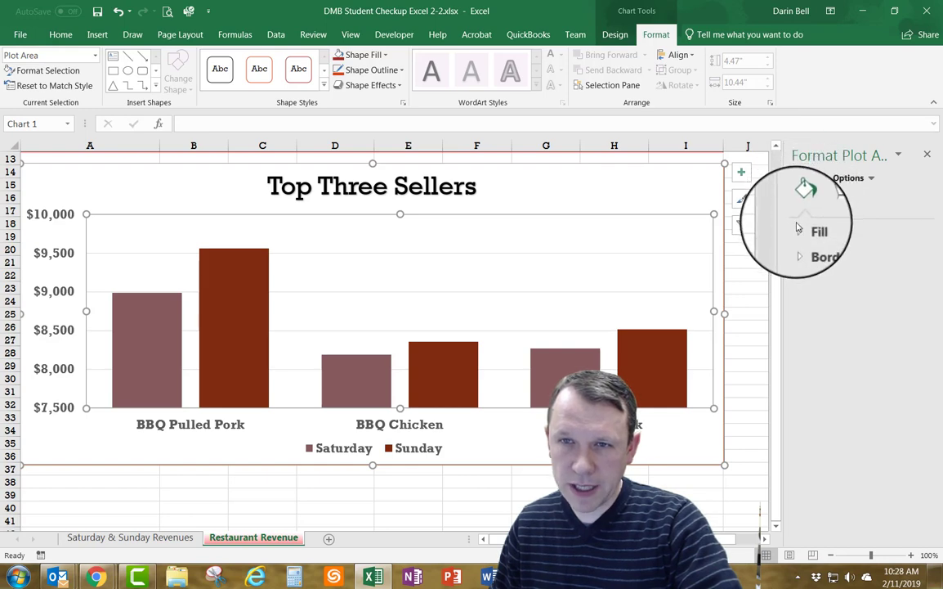
{"action": "left_click", "coordinate": [801, 230]}
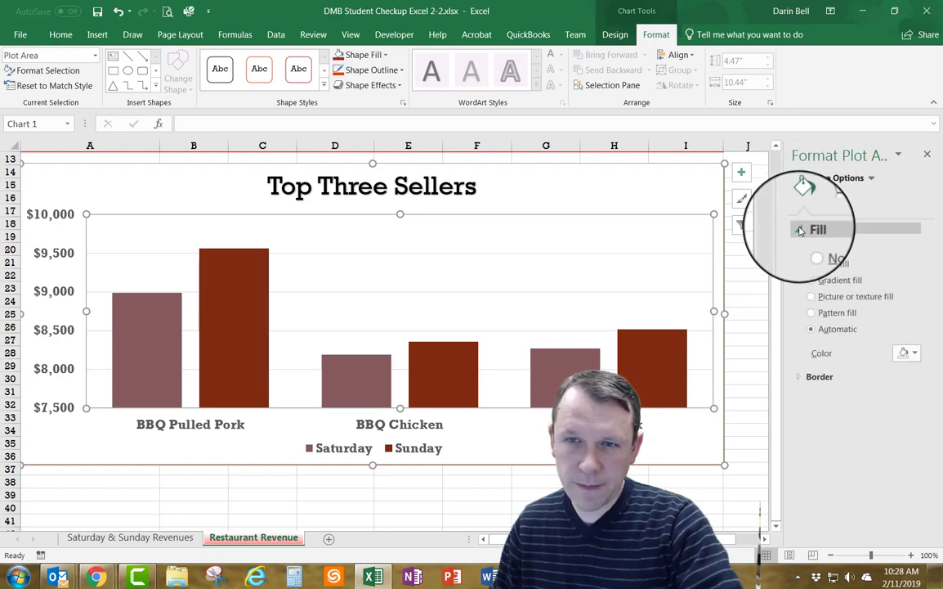
{"action": "left_click", "coordinate": [810, 296]}
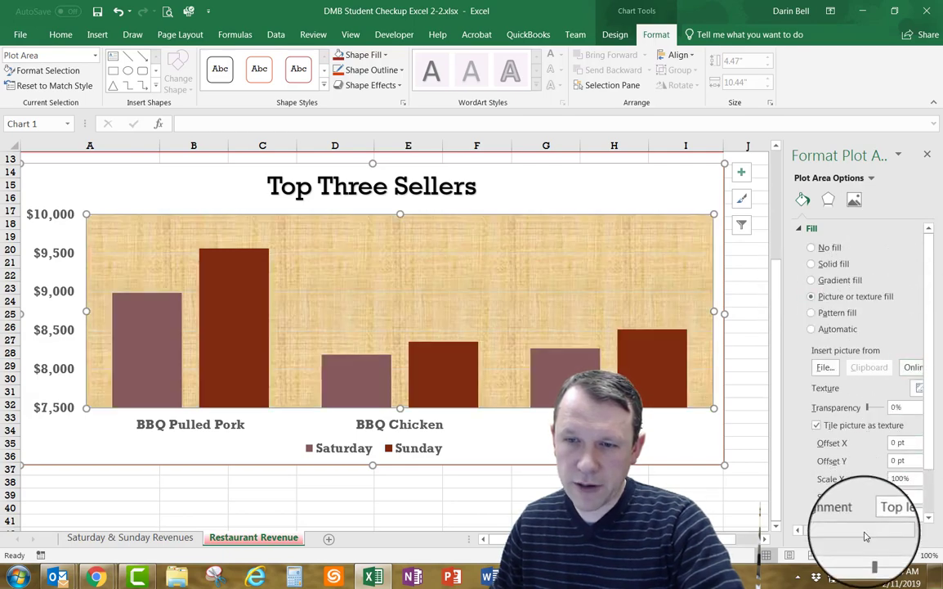
{"action": "left_click_drag", "start_coordinate": [867, 532], "coordinate": [916, 530]}
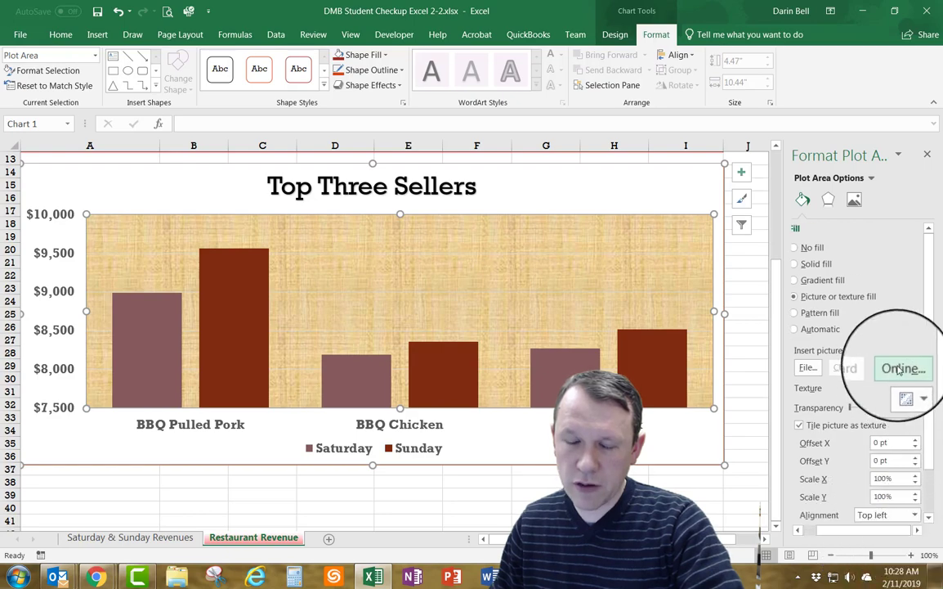
Step: Search online pictures for "Brick Wall" and insert the weathered red-and-white brick image as the plot area's fill
{"action": "left_click", "coordinate": [900, 369]}
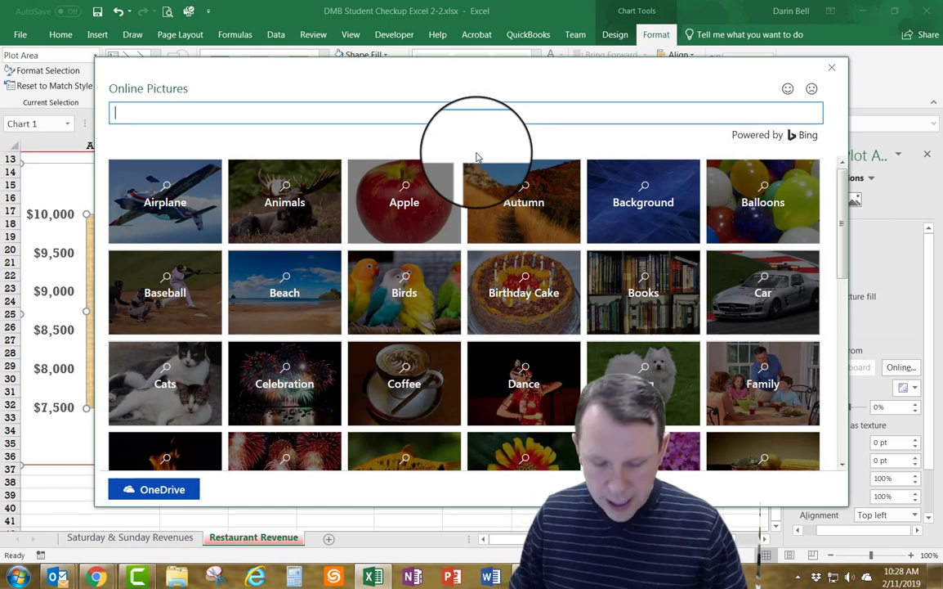
{"action": "type", "text": "Brick Wal"}
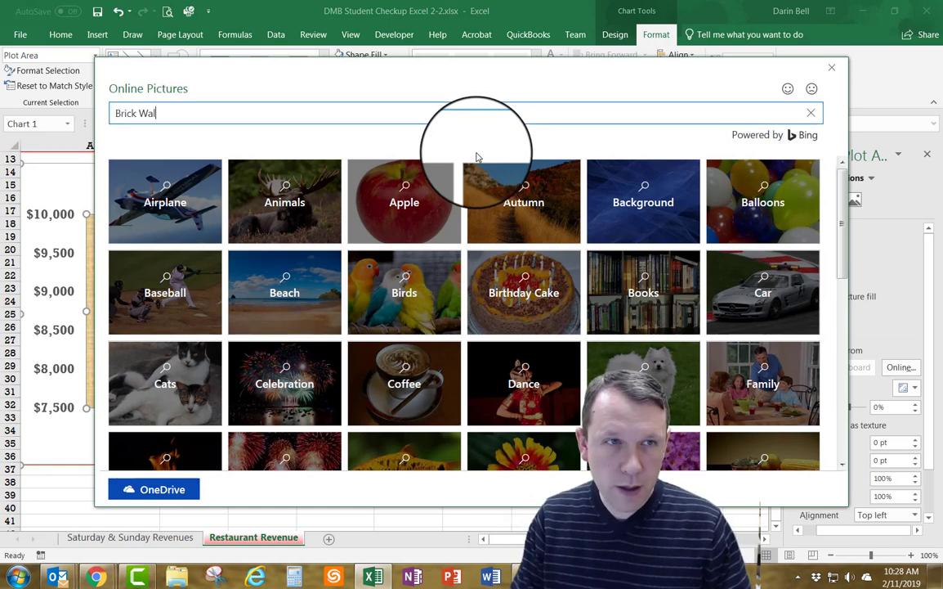
{"action": "type", "text": "l"}
{"action": "key", "text": "Return"}
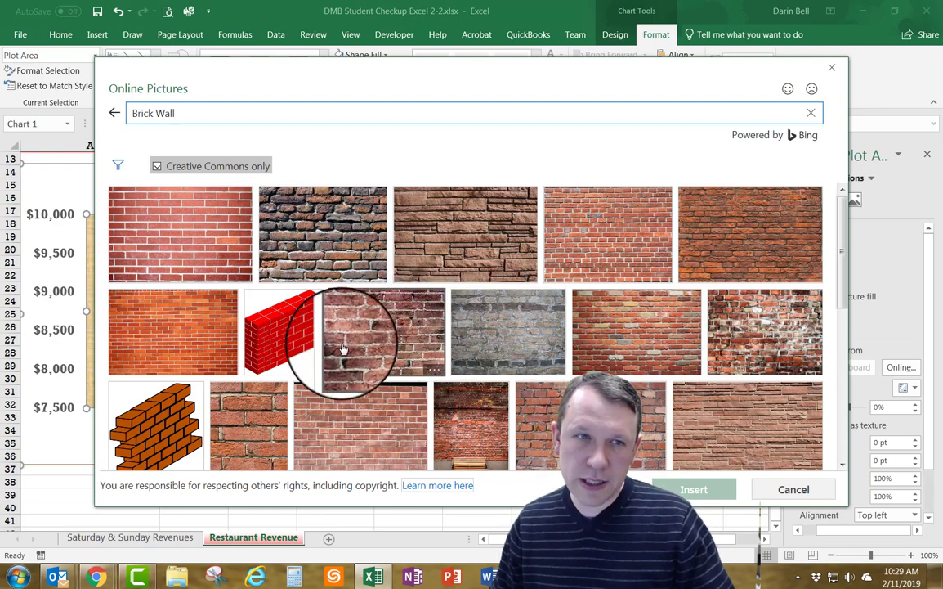
{"action": "left_click", "coordinate": [783, 328]}
{"action": "left_click", "coordinate": [694, 490]}
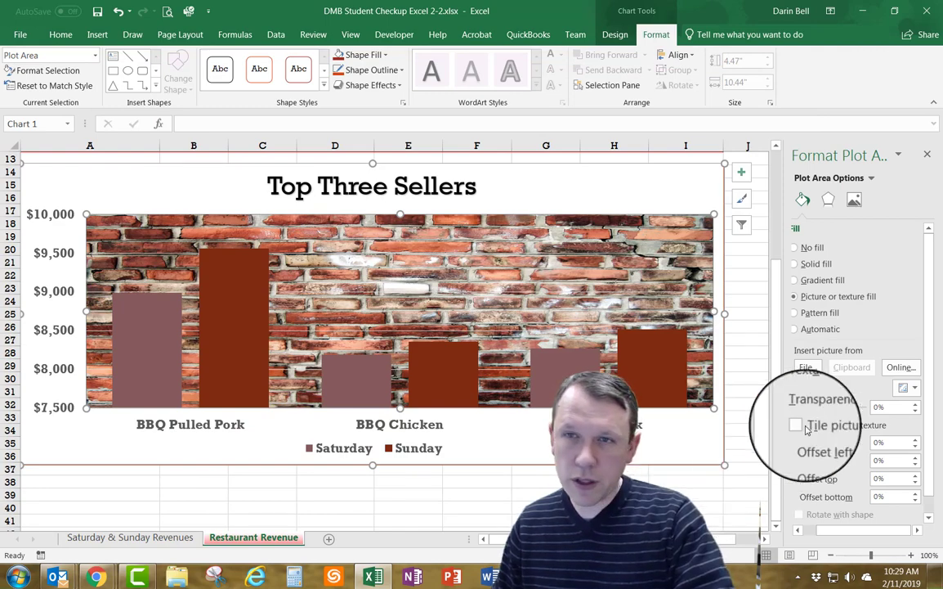
{"action": "left_click", "coordinate": [929, 155]}
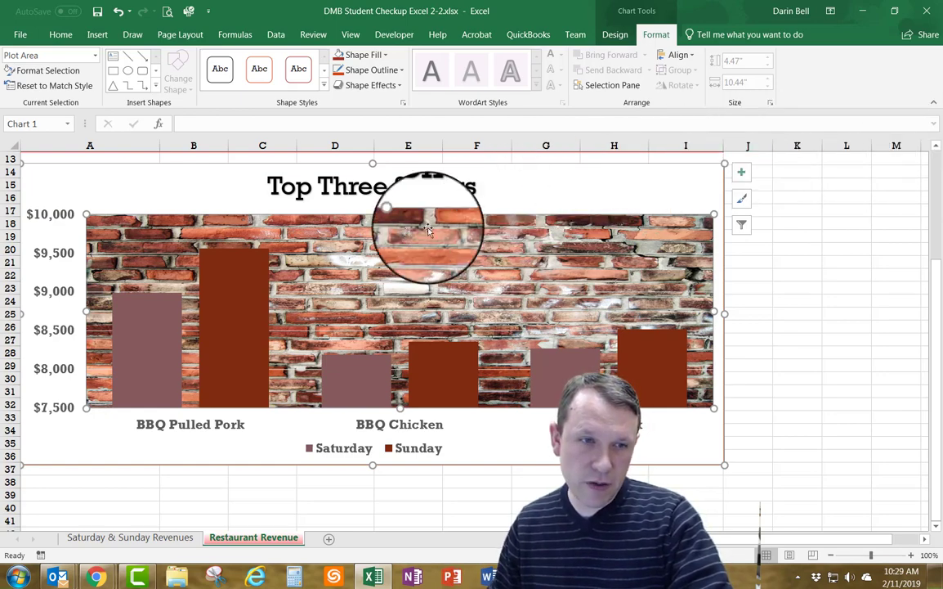
Step: Select the Sunday columns in the chart and open their data series formatting
{"action": "mouse_move", "coordinate": [147, 354]}
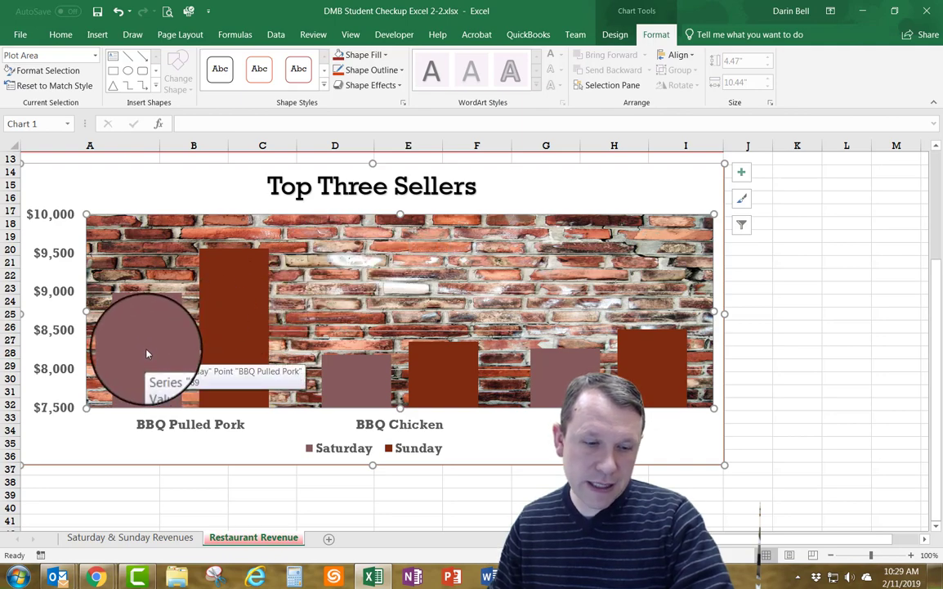
{"action": "mouse_move", "coordinate": [244, 309]}
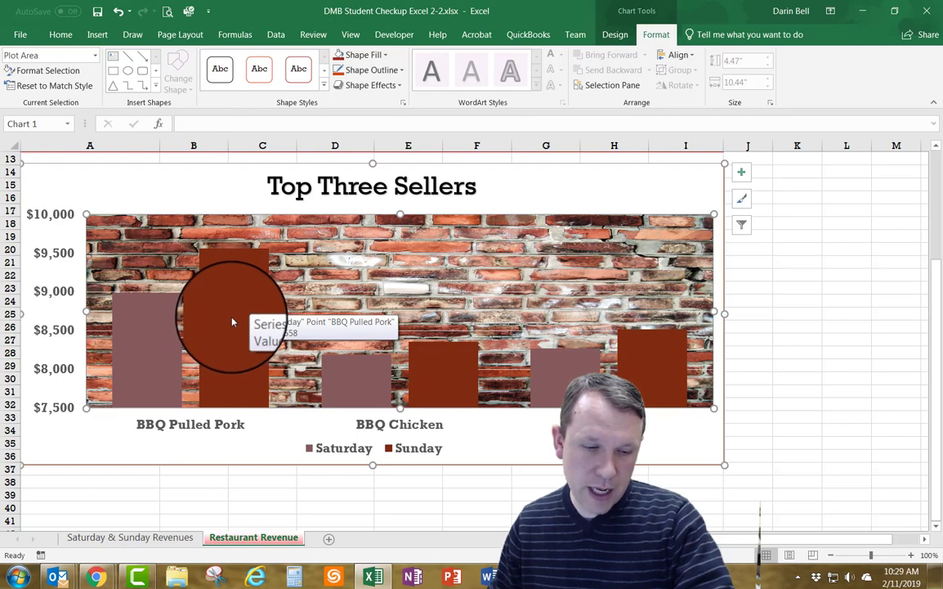
{"action": "left_click", "coordinate": [232, 322]}
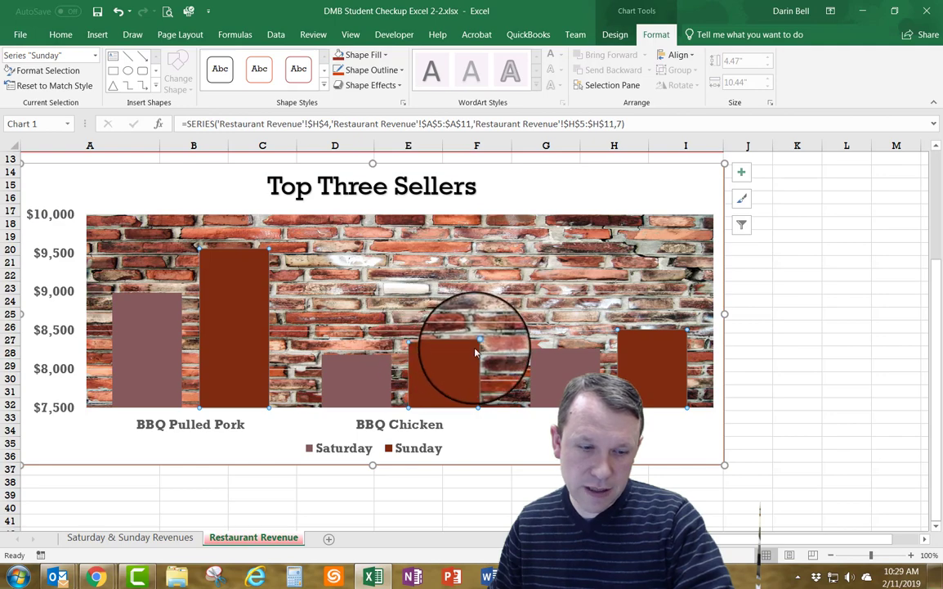
{"action": "double_click", "coordinate": [454, 360]}
{"action": "left_click", "coordinate": [568, 432]}
{"action": "left_click", "coordinate": [222, 316]}
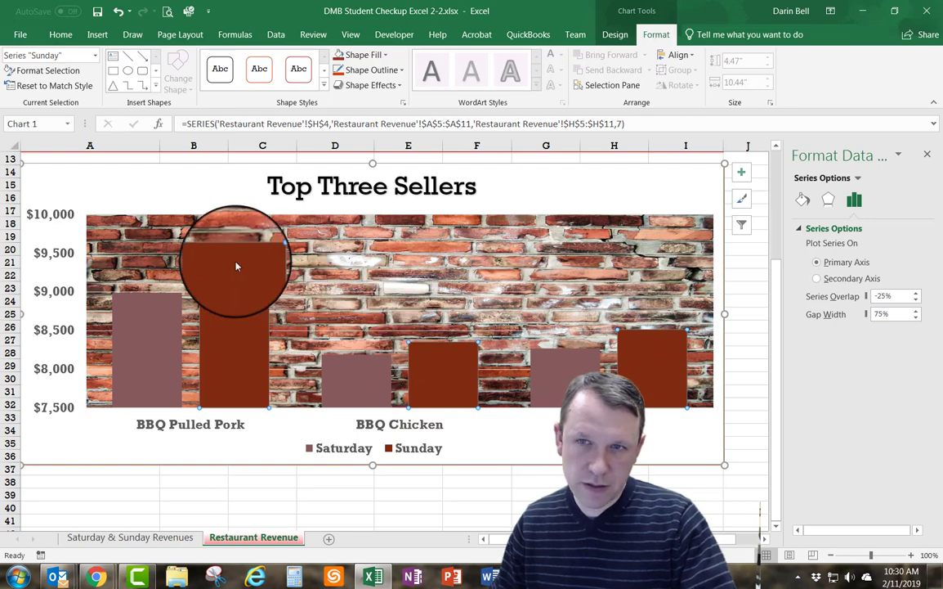
{"action": "mouse_move", "coordinate": [236, 266]}
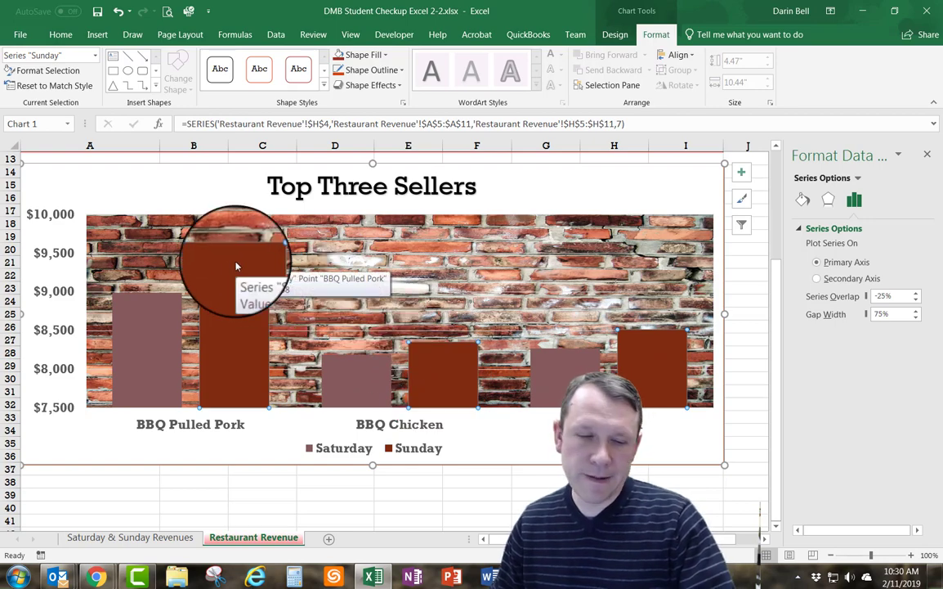
{"action": "left_click", "coordinate": [258, 442]}
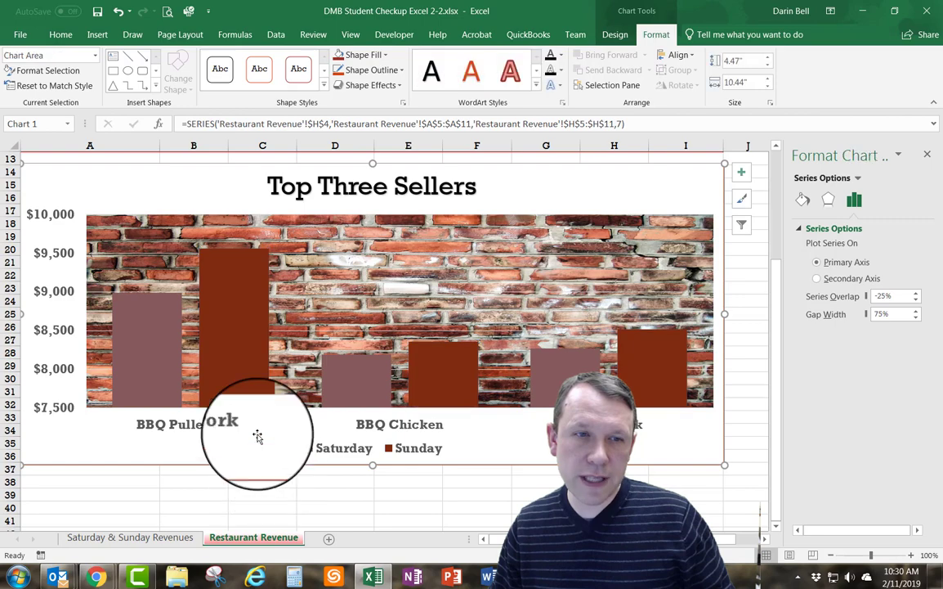
{"action": "left_click", "coordinate": [235, 327]}
{"action": "key", "text": "alt+F1"}
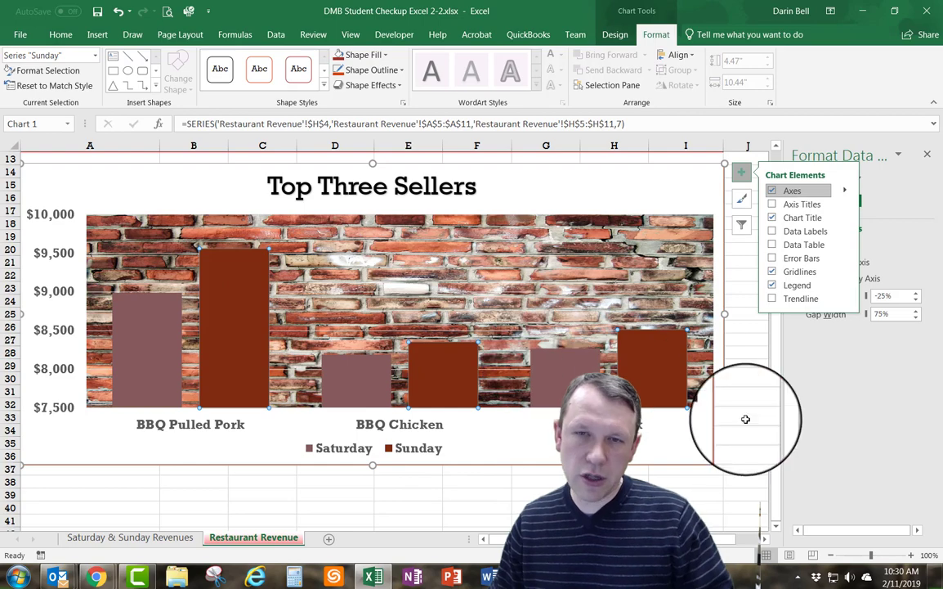
{"action": "left_click", "coordinate": [597, 508]}
{"action": "left_click", "coordinate": [227, 308]}
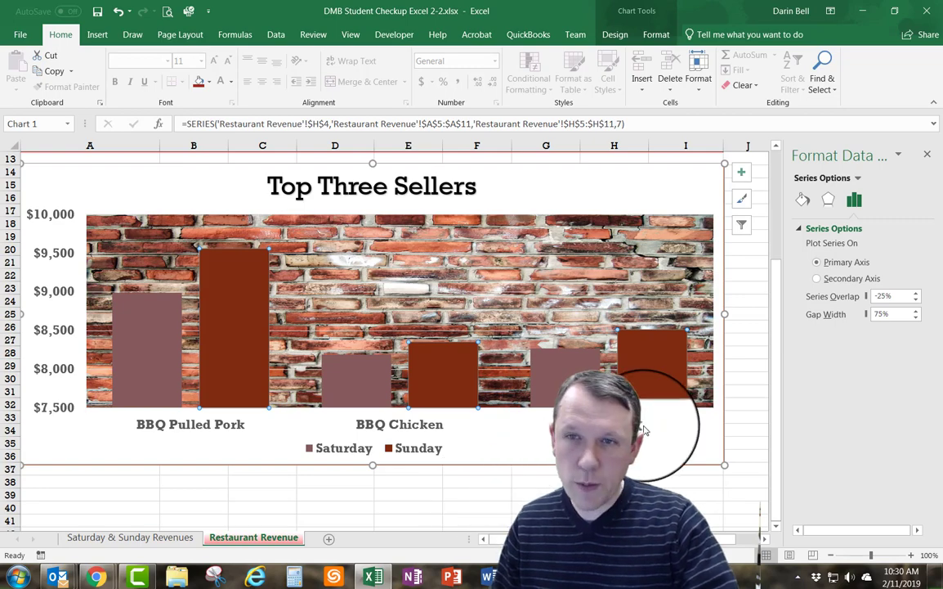
Step: Search online pictures for "BBQ Steak" and fill the Sunday columns with the image of grilled steaks on a white background
{"action": "left_click", "coordinate": [803, 199]}
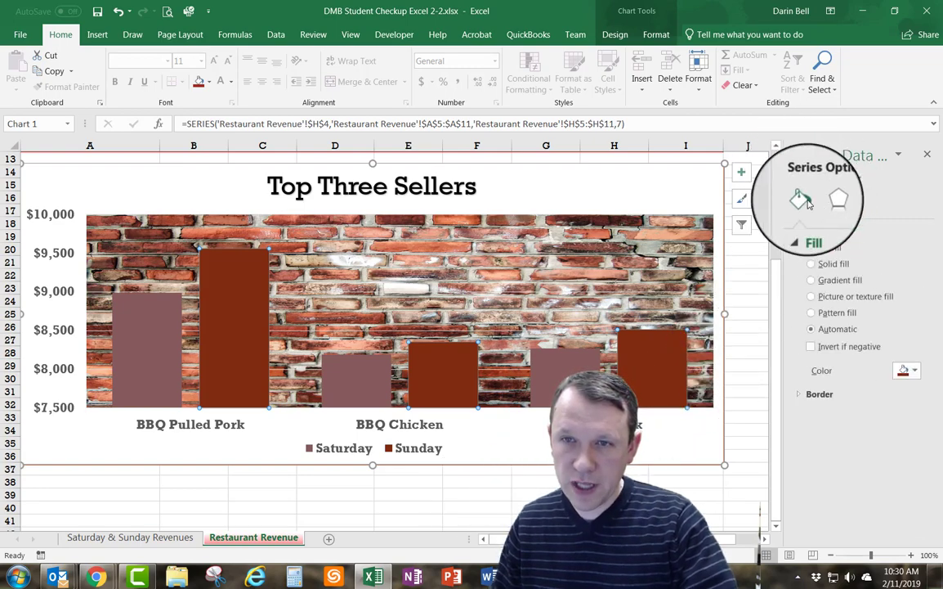
{"action": "left_click", "coordinate": [828, 301]}
{"action": "left_click", "coordinate": [914, 386]}
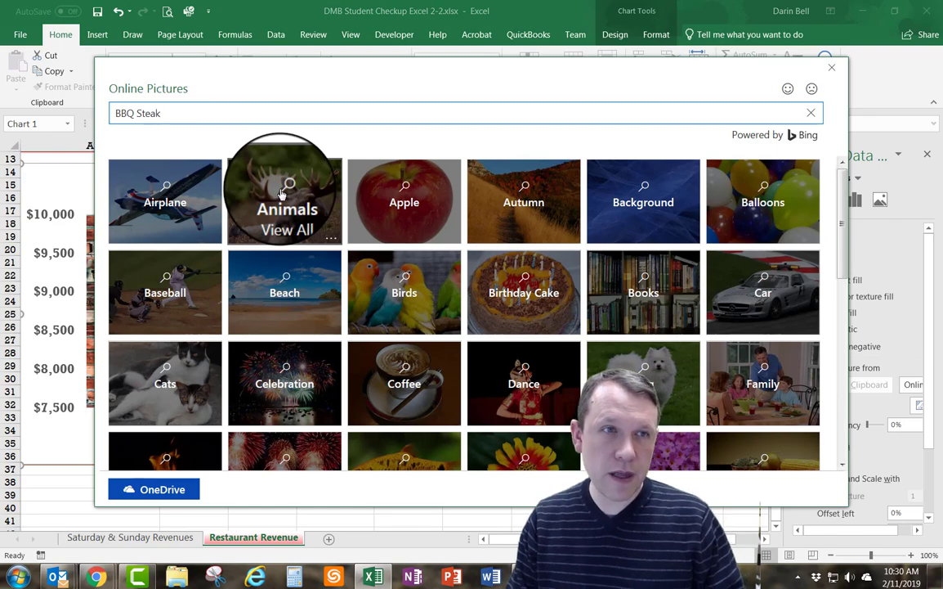
{"action": "key", "text": "Return"}
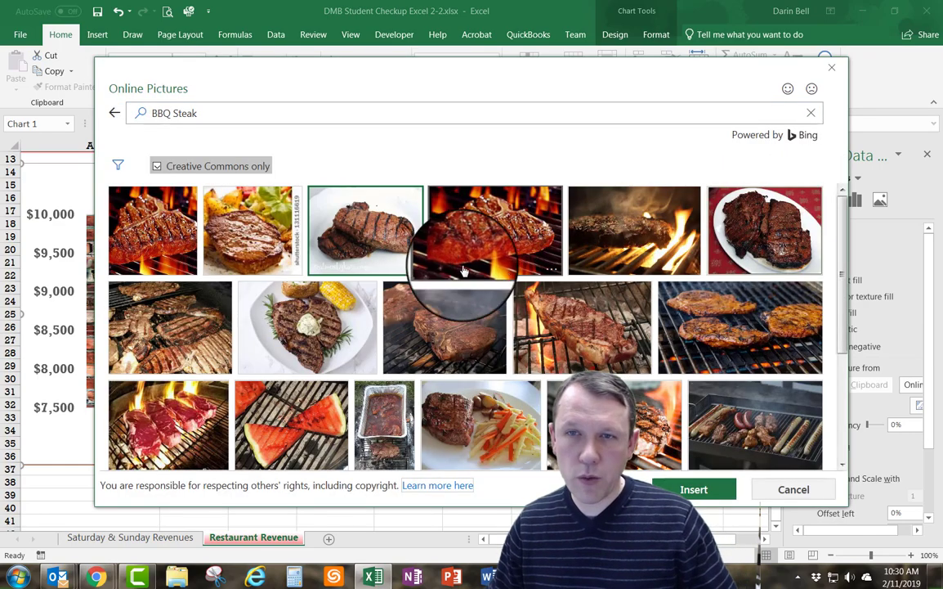
{"action": "left_click", "coordinate": [690, 491]}
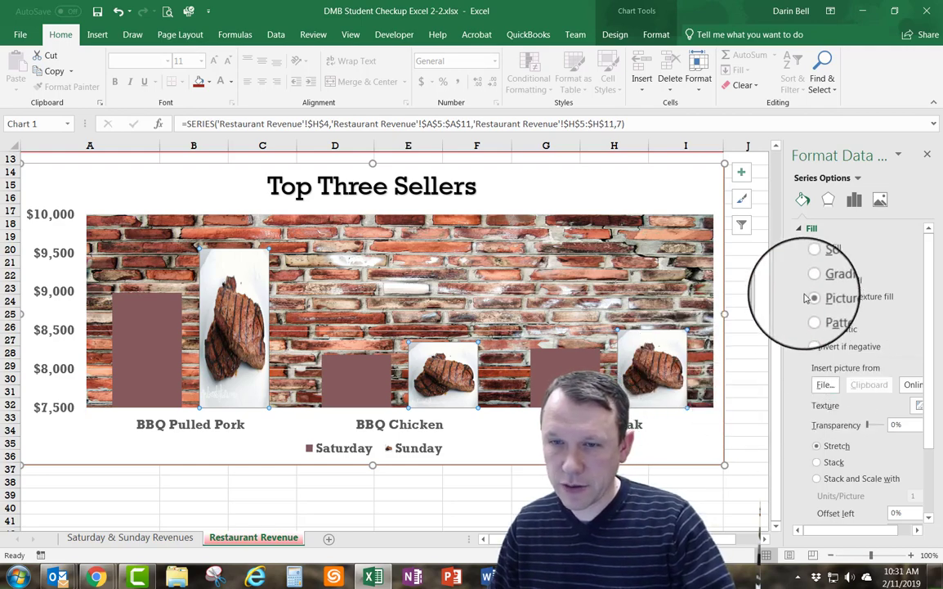
Step: Set the Sunday columns' picture fill to Stack
{"action": "scroll", "coordinate": [801, 327], "scroll_direction": "down", "scroll_amount": 2}
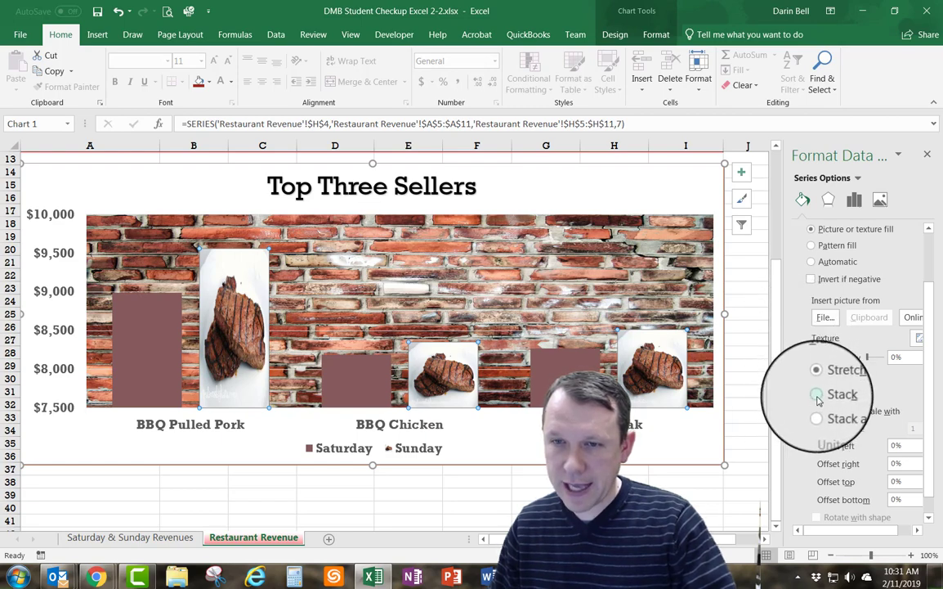
{"action": "left_click", "coordinate": [816, 396]}
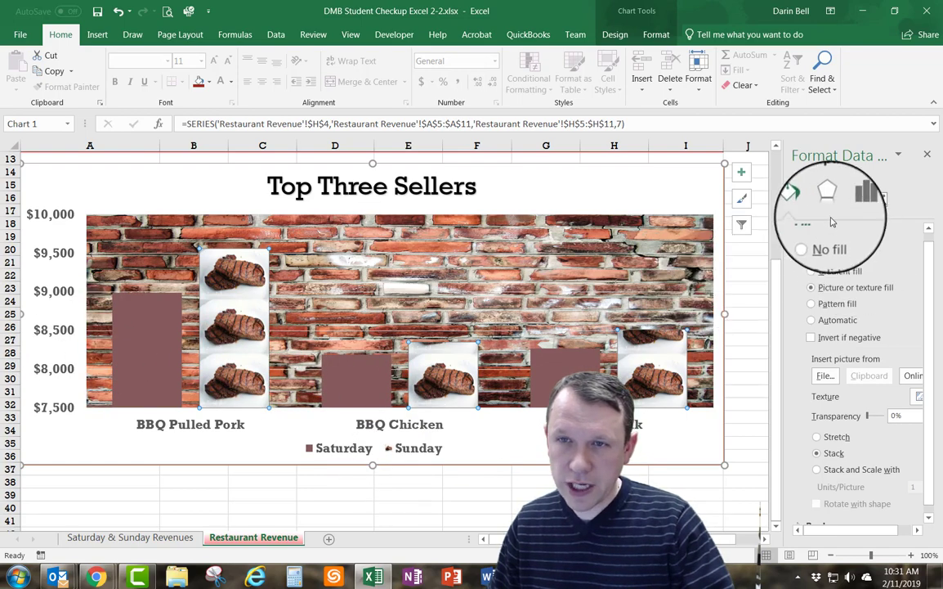
{"action": "scroll", "coordinate": [832, 237], "scroll_direction": "up", "scroll_amount": 1}
{"action": "scroll", "coordinate": [831, 286], "scroll_direction": "down", "scroll_amount": 1}
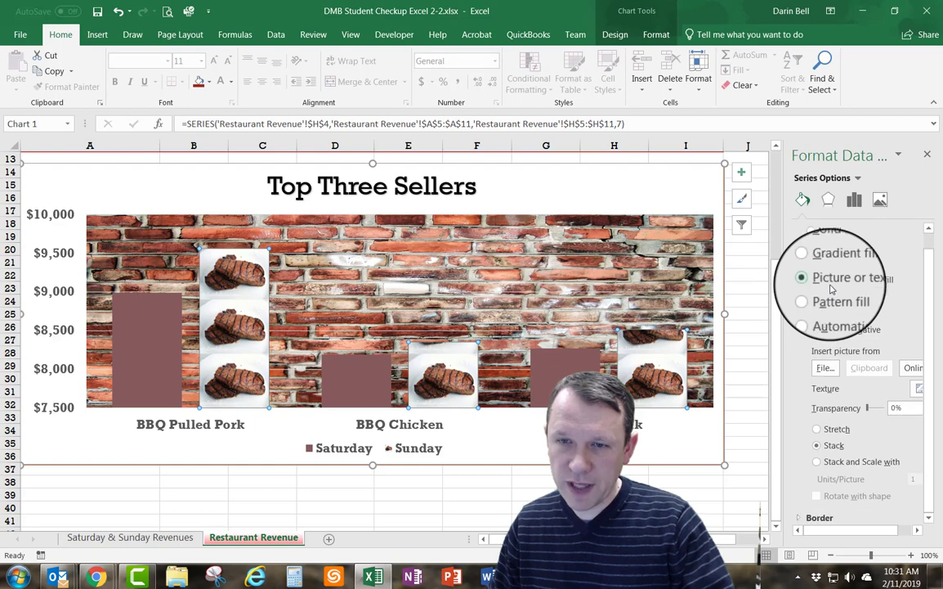
{"action": "scroll", "coordinate": [814, 242], "scroll_direction": "up", "scroll_amount": 2}
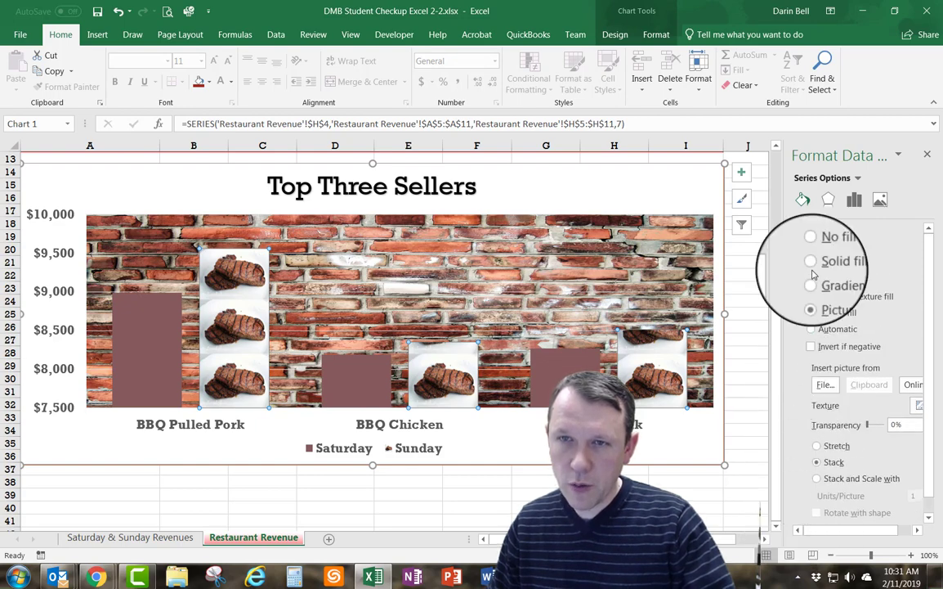
Step: Give the Sunday columns a solid black border with a width of 2 pt
{"action": "left_click", "coordinate": [806, 224]}
{"action": "left_click", "coordinate": [801, 247]}
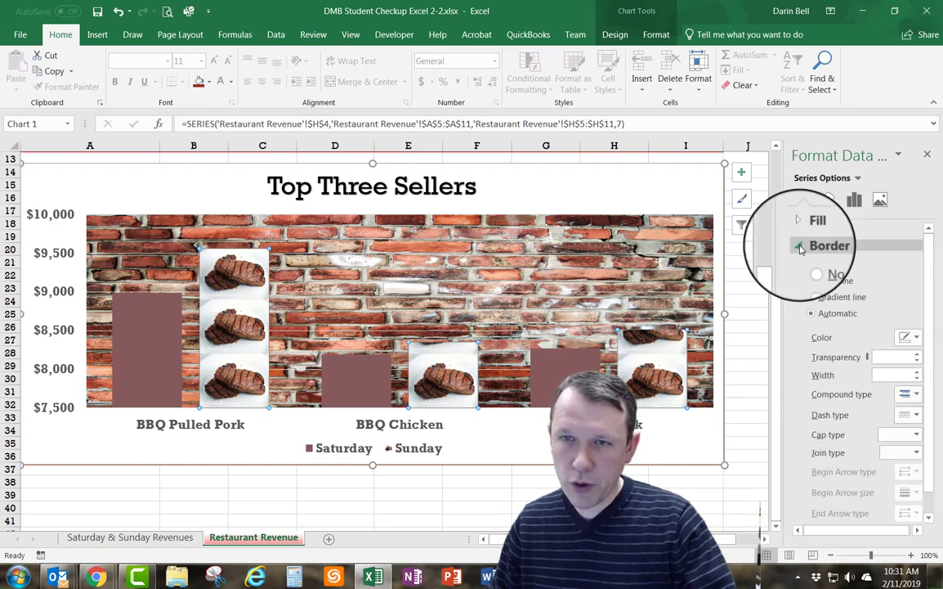
{"action": "scroll", "coordinate": [810, 270], "scroll_direction": "down", "scroll_amount": 1}
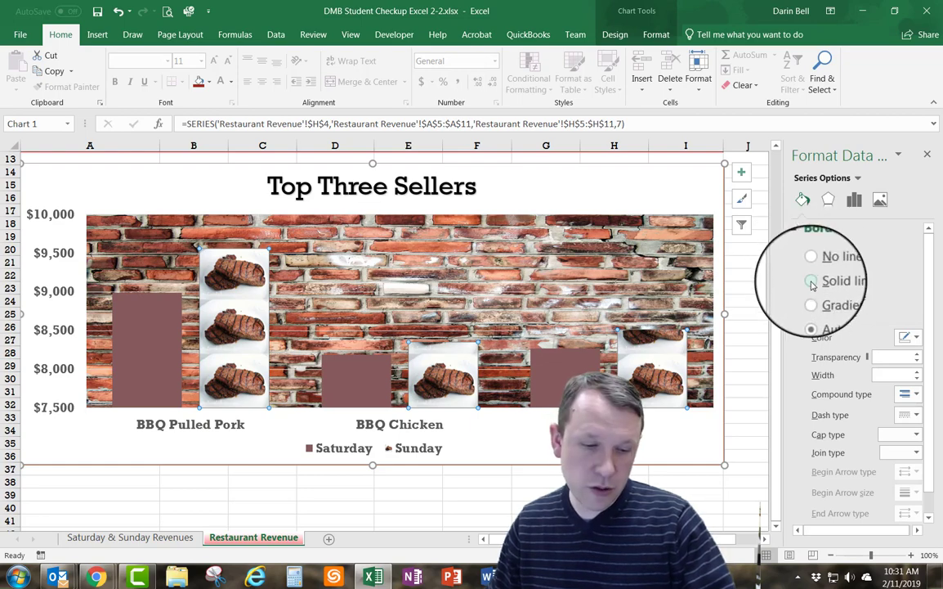
{"action": "left_click", "coordinate": [812, 282]}
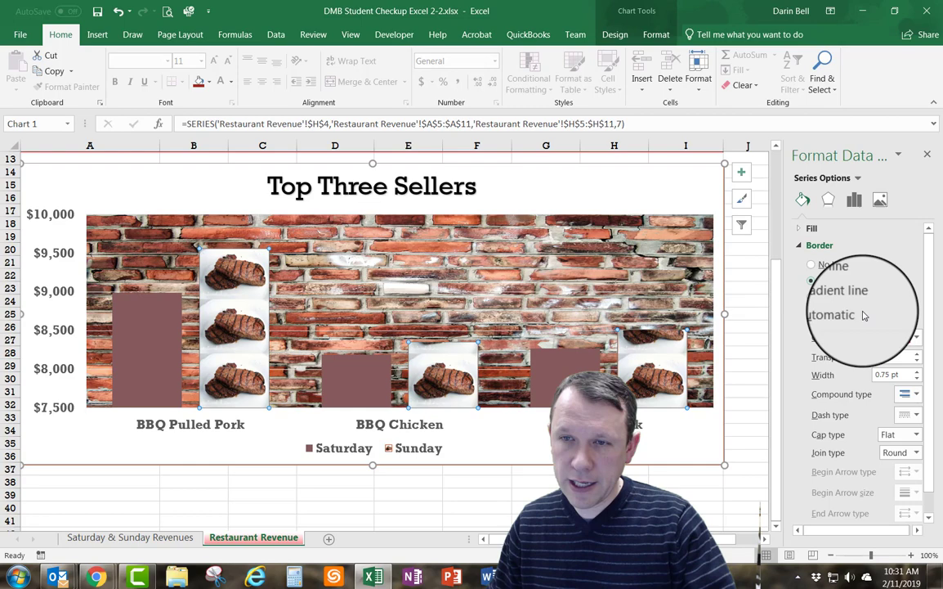
{"action": "left_click", "coordinate": [917, 338]}
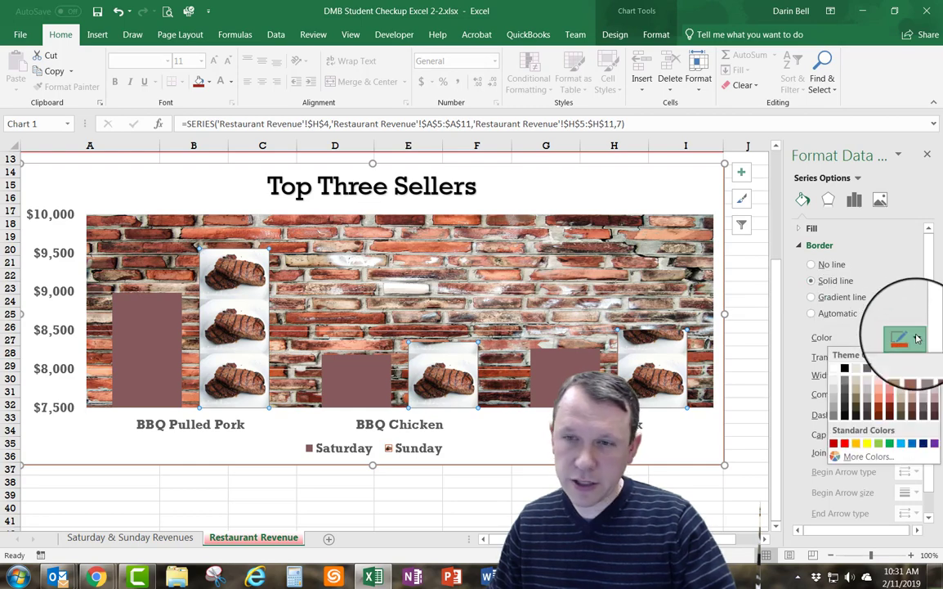
{"action": "left_click", "coordinate": [846, 369]}
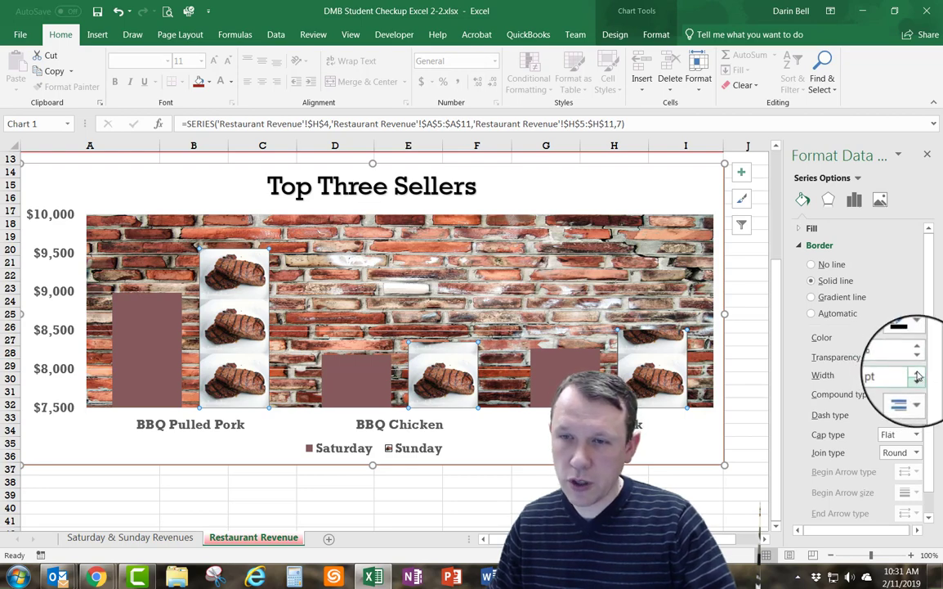
{"action": "left_click", "coordinate": [918, 372]}
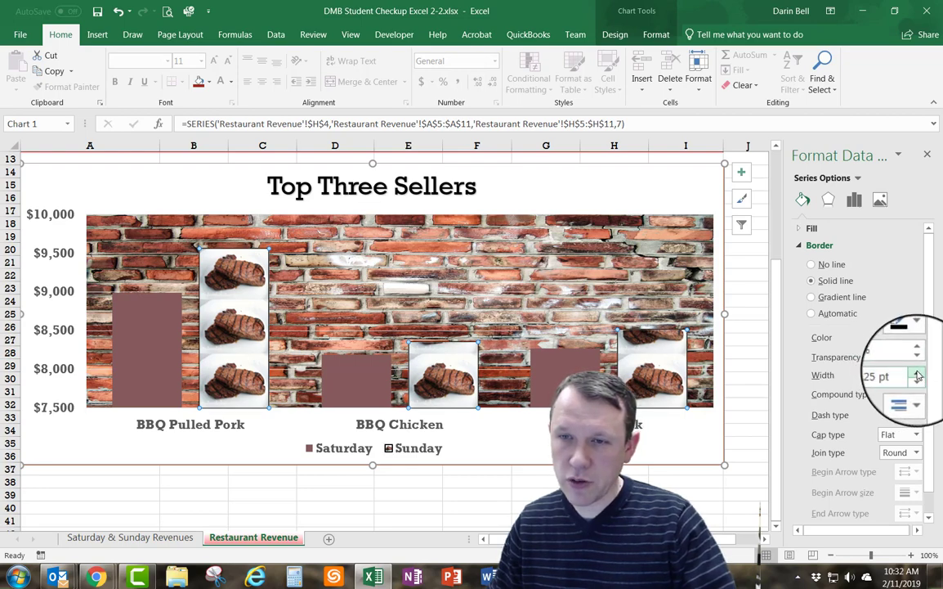
{"action": "left_click", "coordinate": [918, 372]}
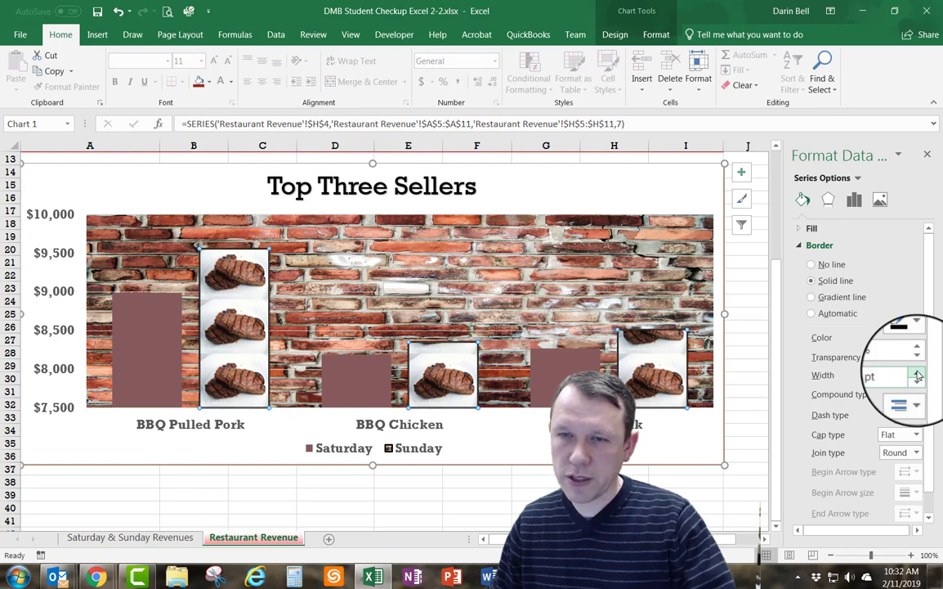
{"action": "left_click", "coordinate": [918, 374]}
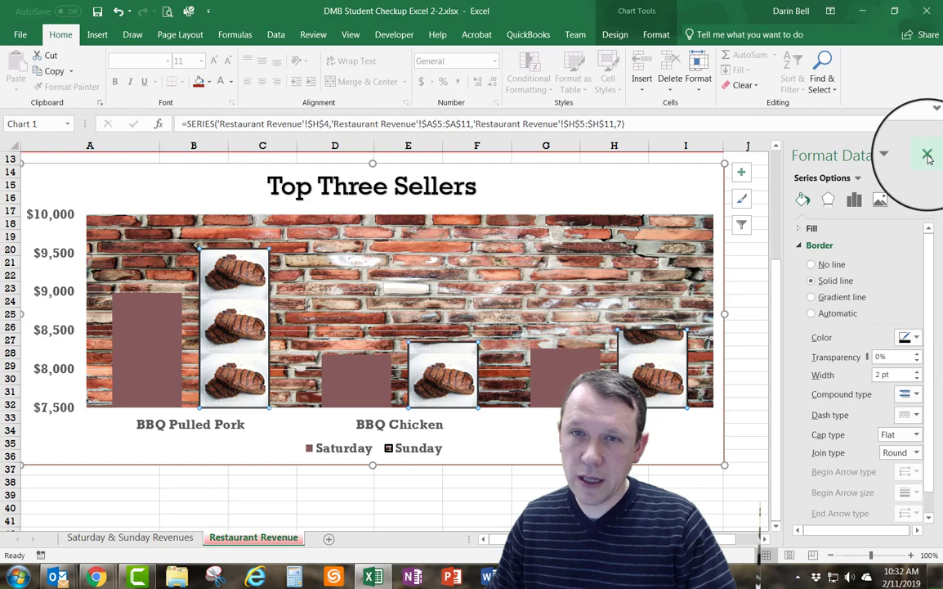
Step: Apply a solid fill in the orange theme color to the Saturday columns
{"action": "left_click", "coordinate": [136, 343]}
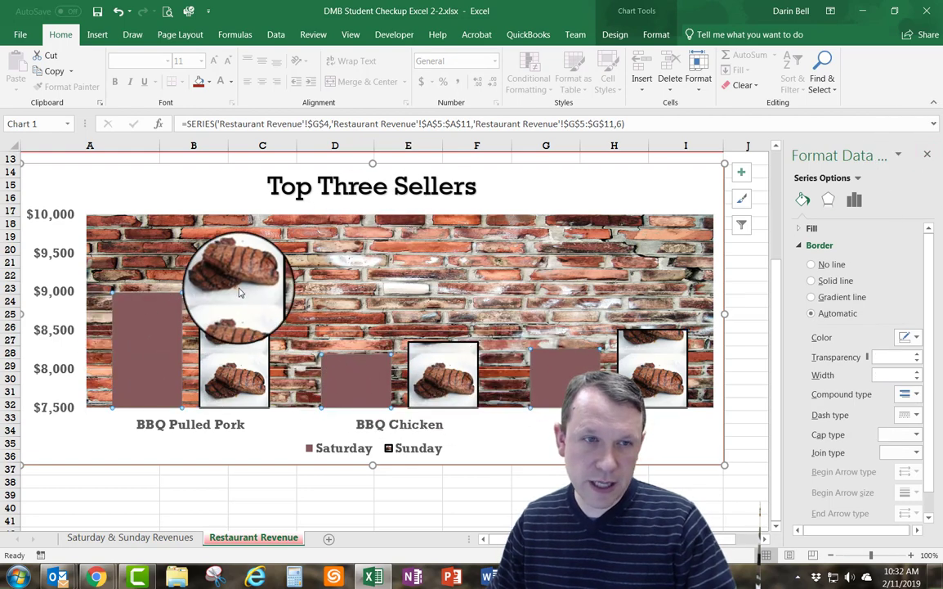
{"action": "mouse_move", "coordinate": [237, 292]}
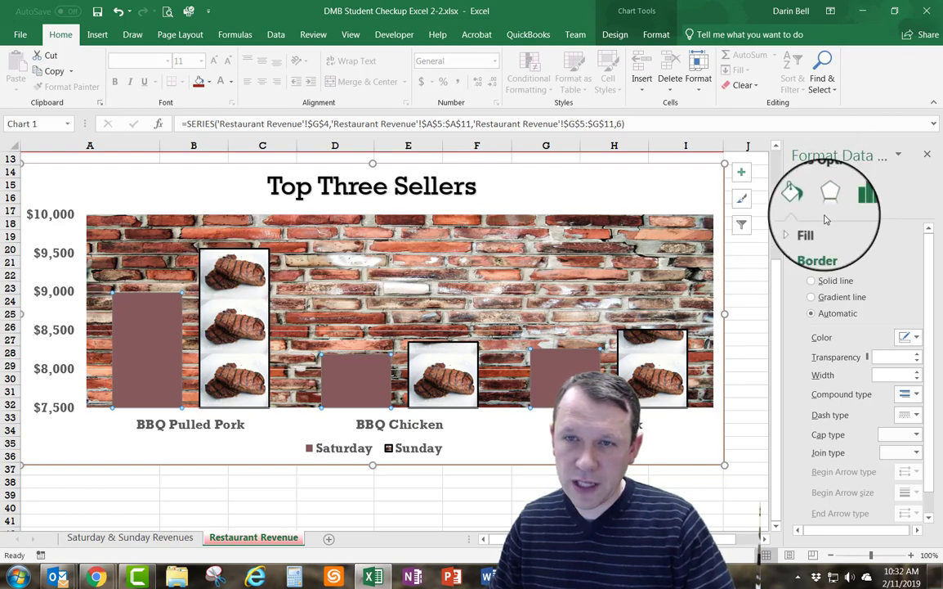
{"action": "left_click", "coordinate": [804, 231]}
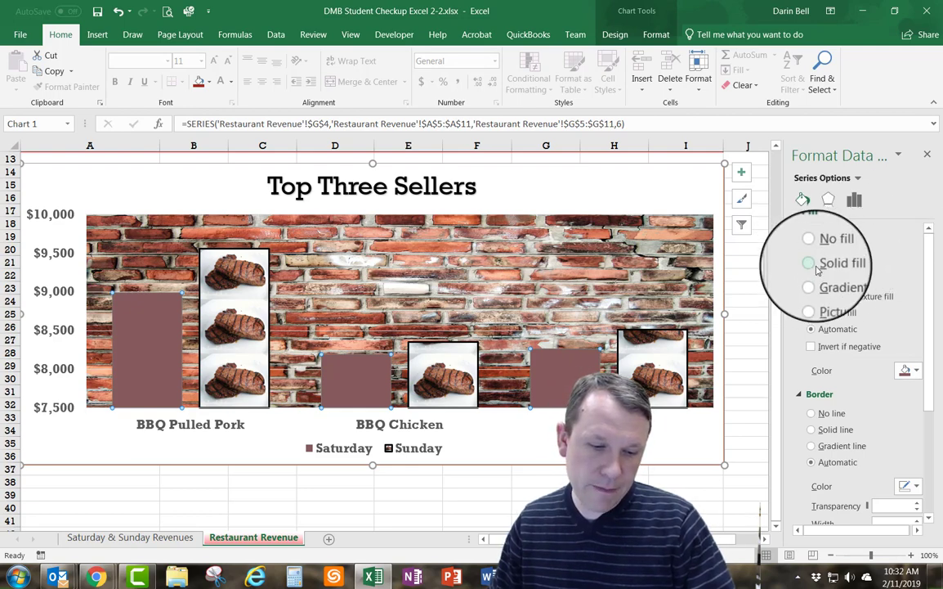
{"action": "left_click", "coordinate": [814, 266]}
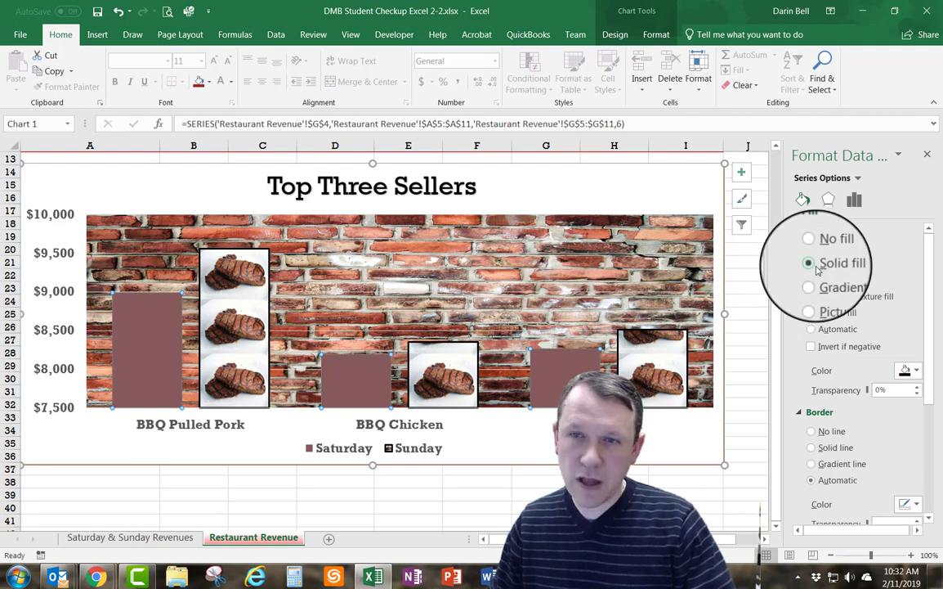
{"action": "left_click", "coordinate": [919, 372]}
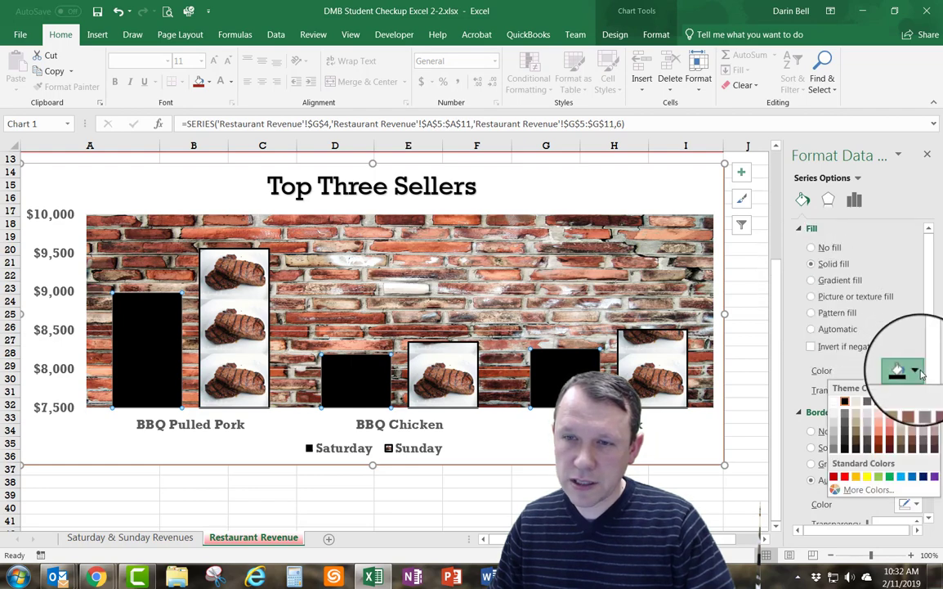
{"action": "left_click", "coordinate": [883, 405]}
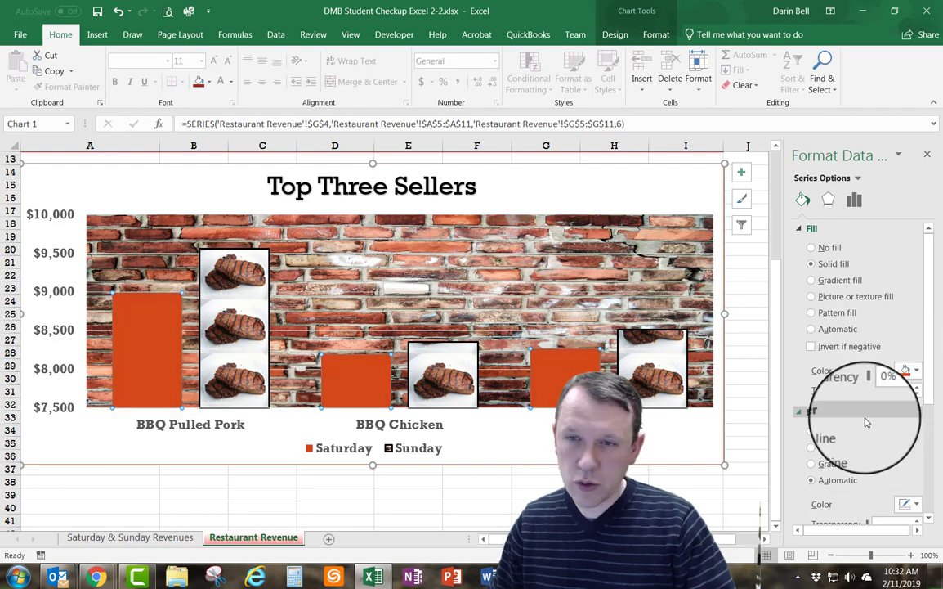
Step: Collapse the fill options and bring up the border settings for the Saturday columns
{"action": "scroll", "coordinate": [818, 401], "scroll_direction": "down", "scroll_amount": 2}
{"action": "scroll", "coordinate": [817, 397], "scroll_direction": "up", "scroll_amount": 3}
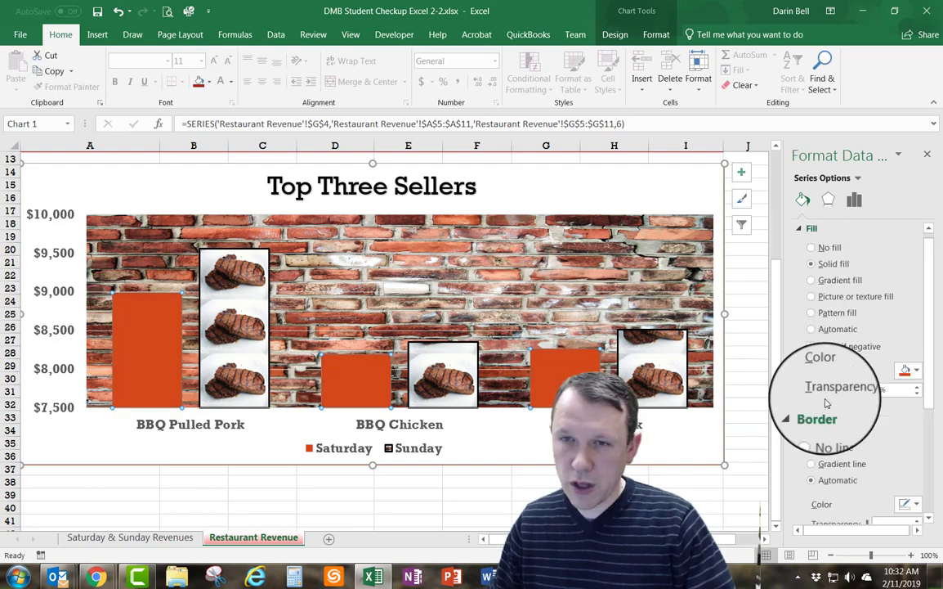
{"action": "left_click", "coordinate": [805, 226]}
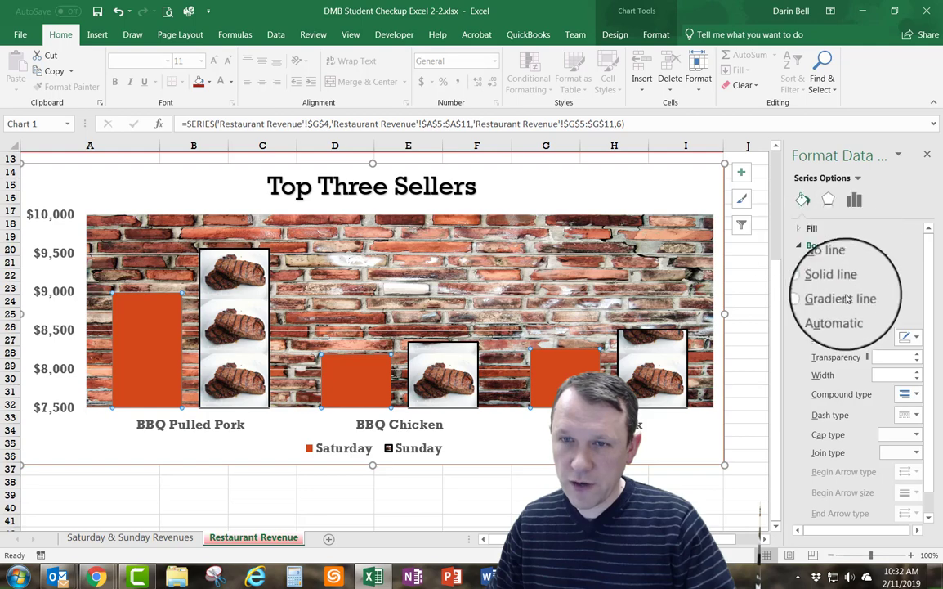
{"action": "scroll", "coordinate": [844, 313], "scroll_direction": "down", "scroll_amount": 1}
{"action": "scroll", "coordinate": [862, 335], "scroll_direction": "up", "scroll_amount": 1}
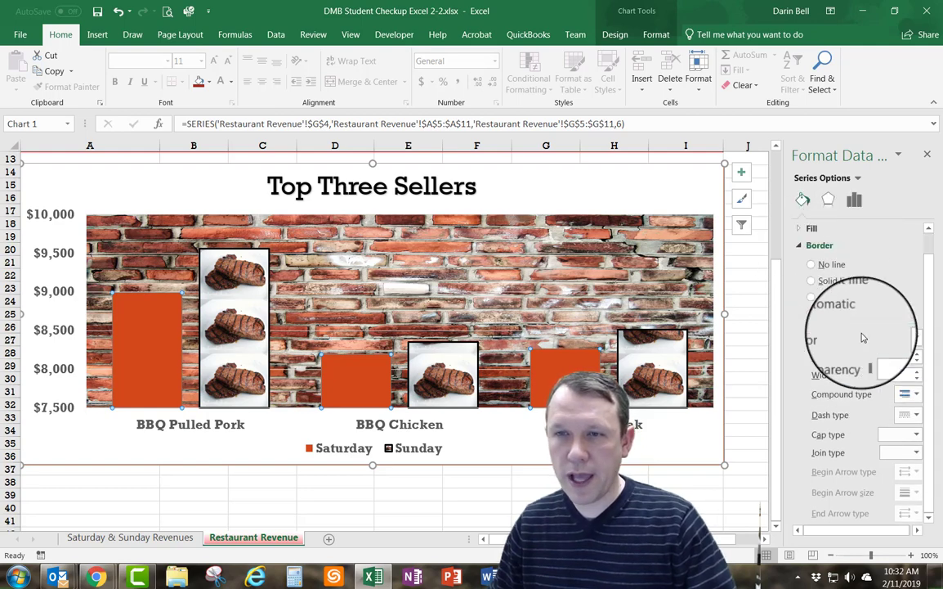